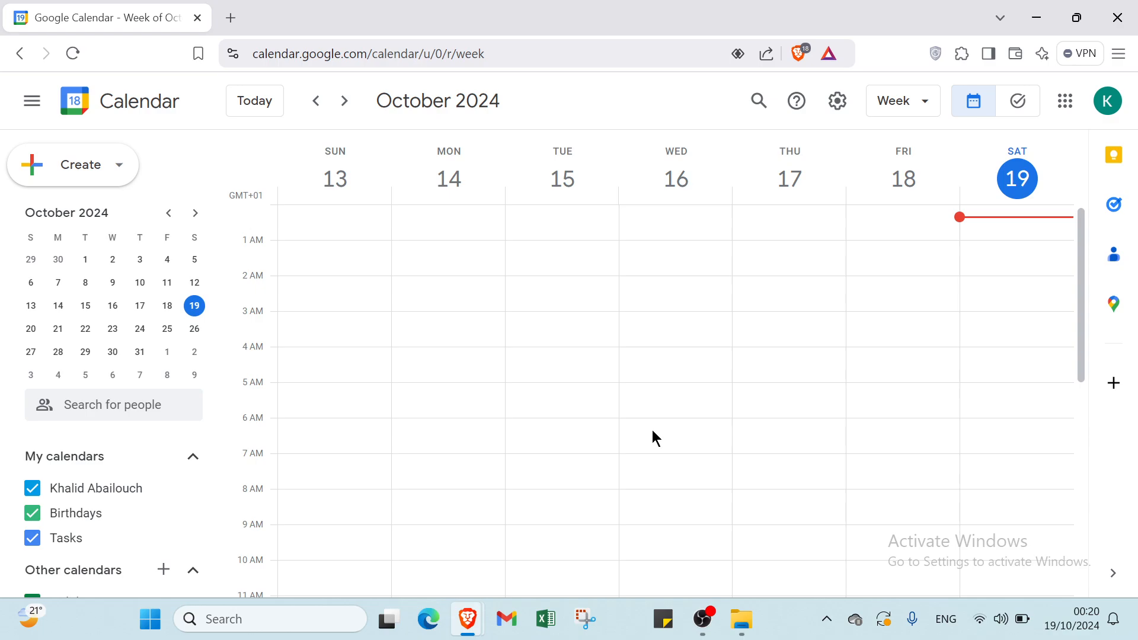
# - Start a new calendar event and look at its date, start time and end time fields
pyautogui.click(84, 162)
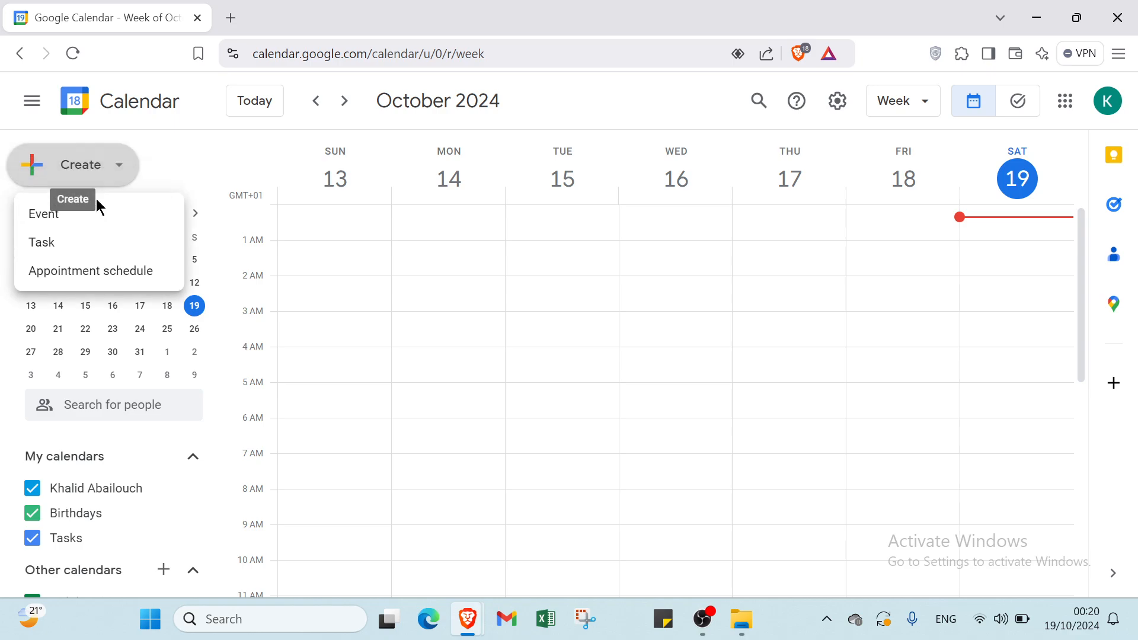
pyautogui.click(176, 159)
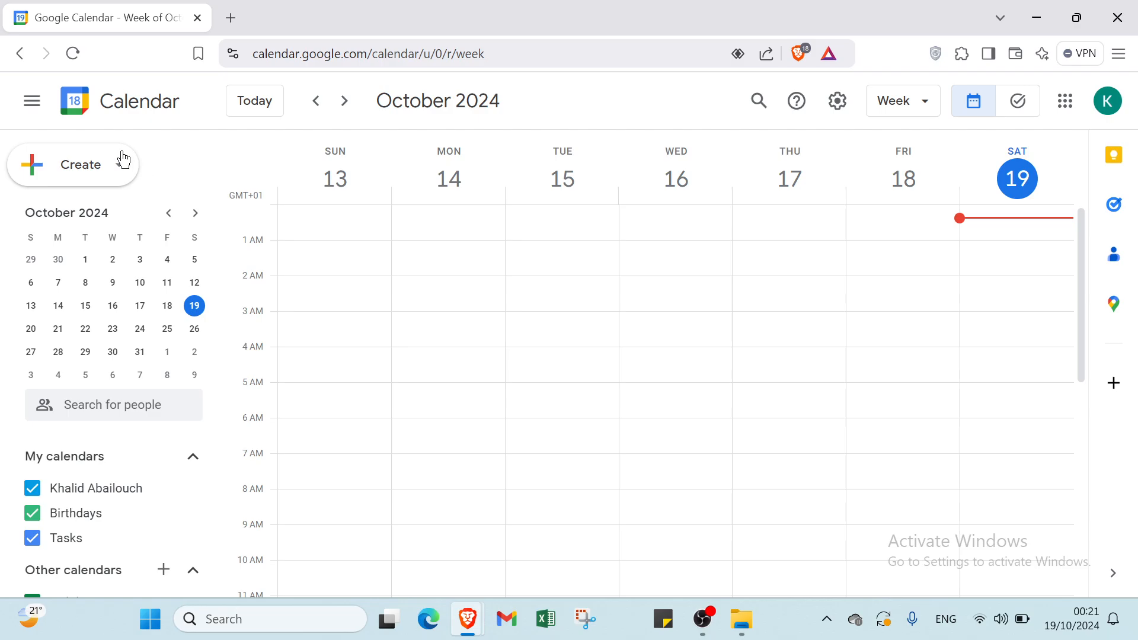
pyautogui.click(97, 161)
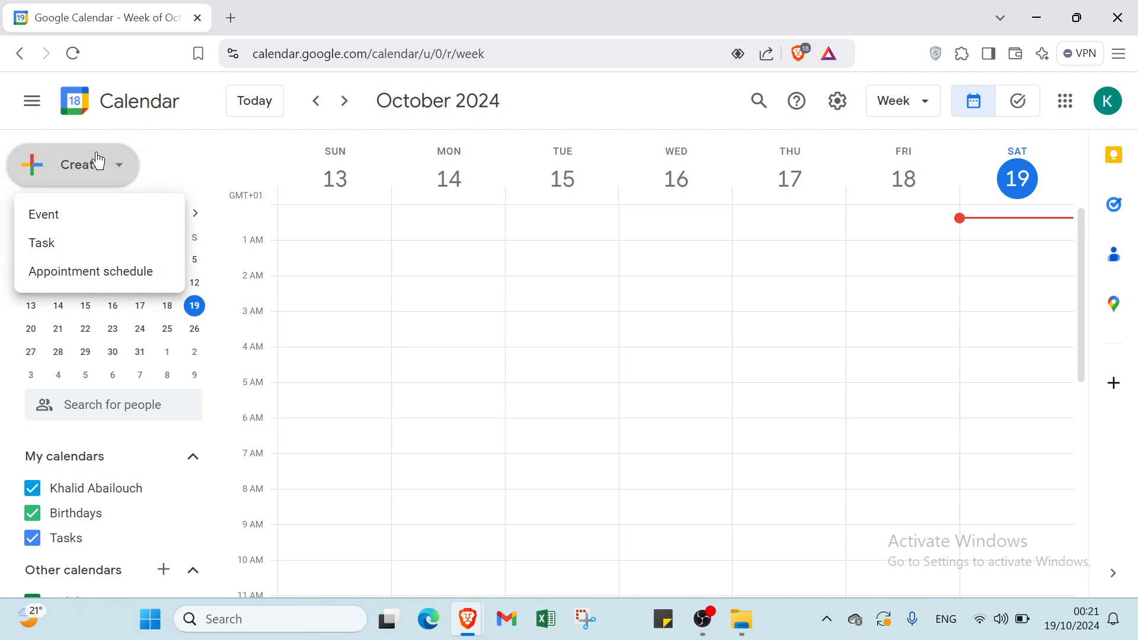
pyautogui.click(70, 216)
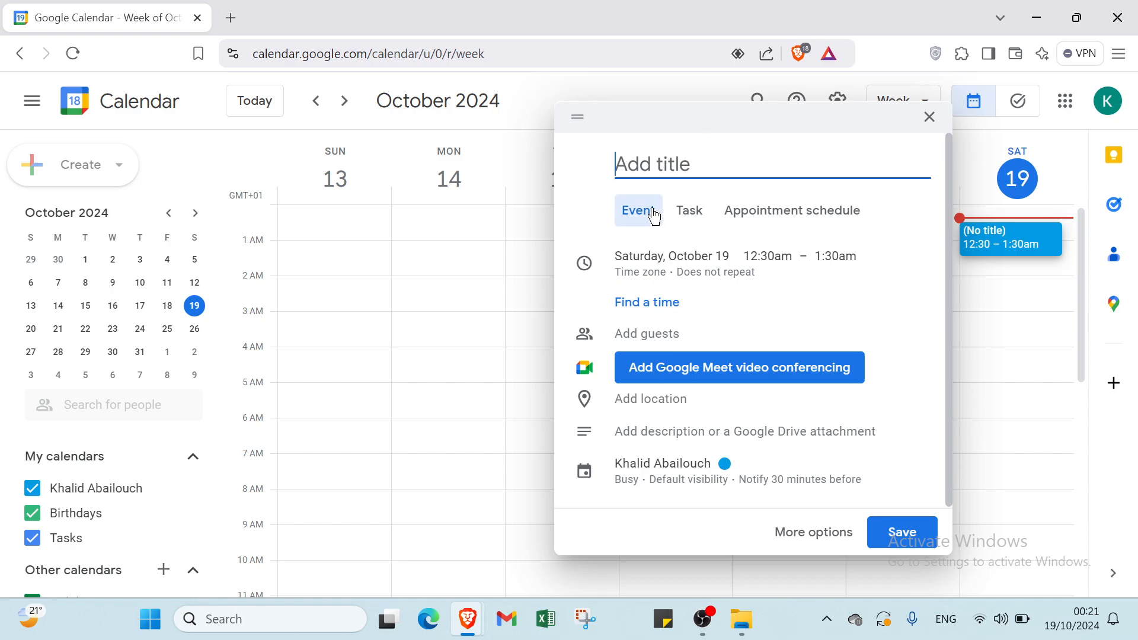
pyautogui.click(638, 274)
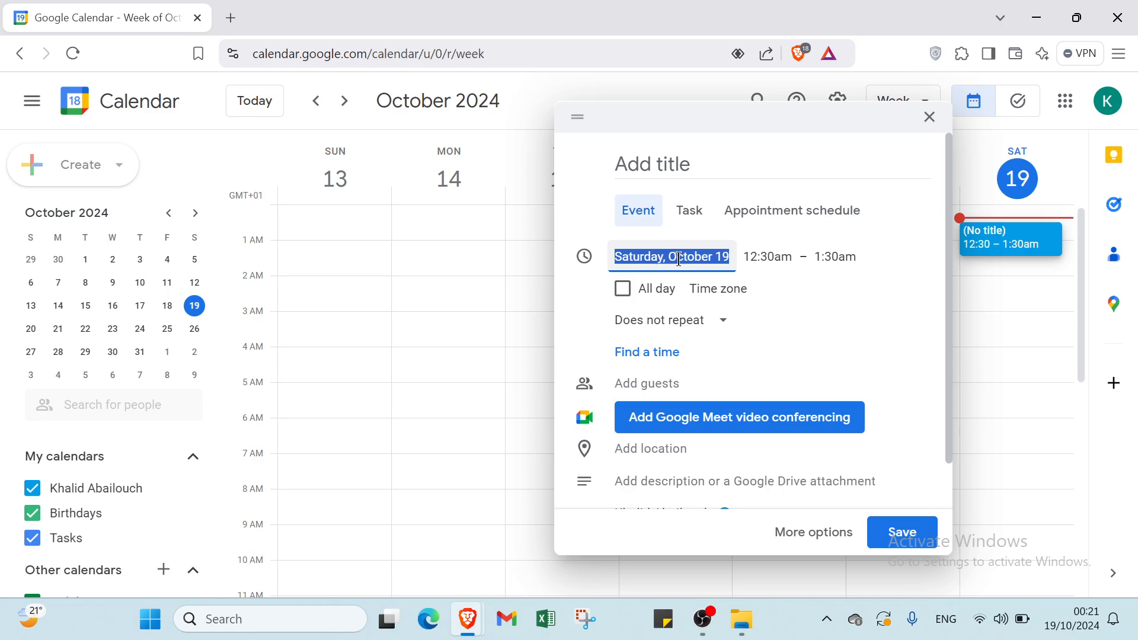
pyautogui.click(764, 261)
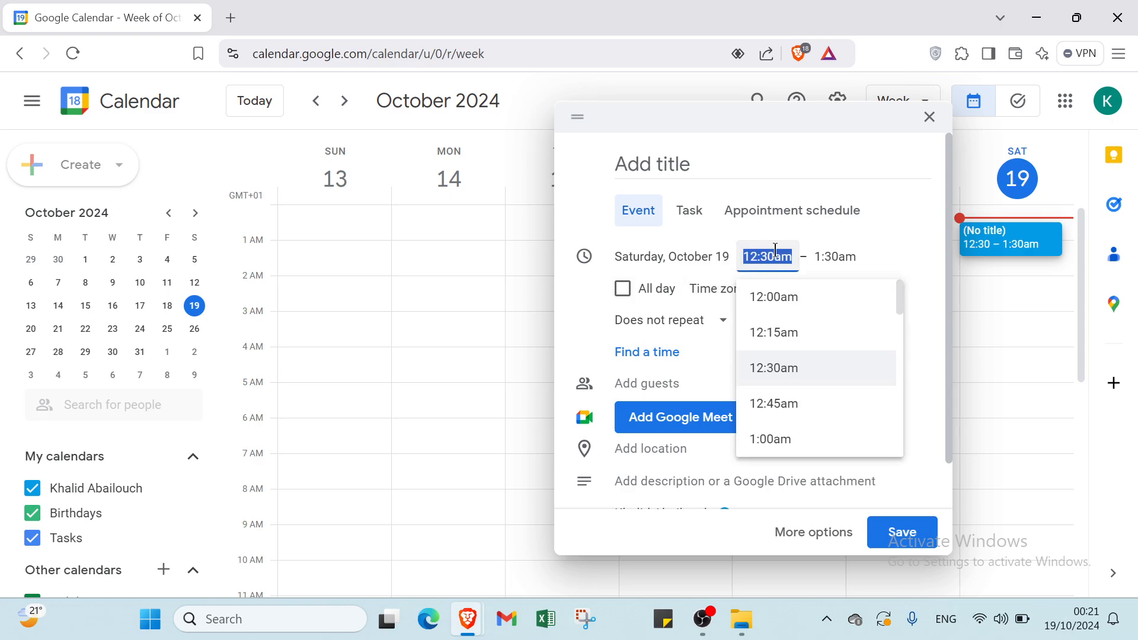
pyautogui.click(824, 256)
pyautogui.click(598, 289)
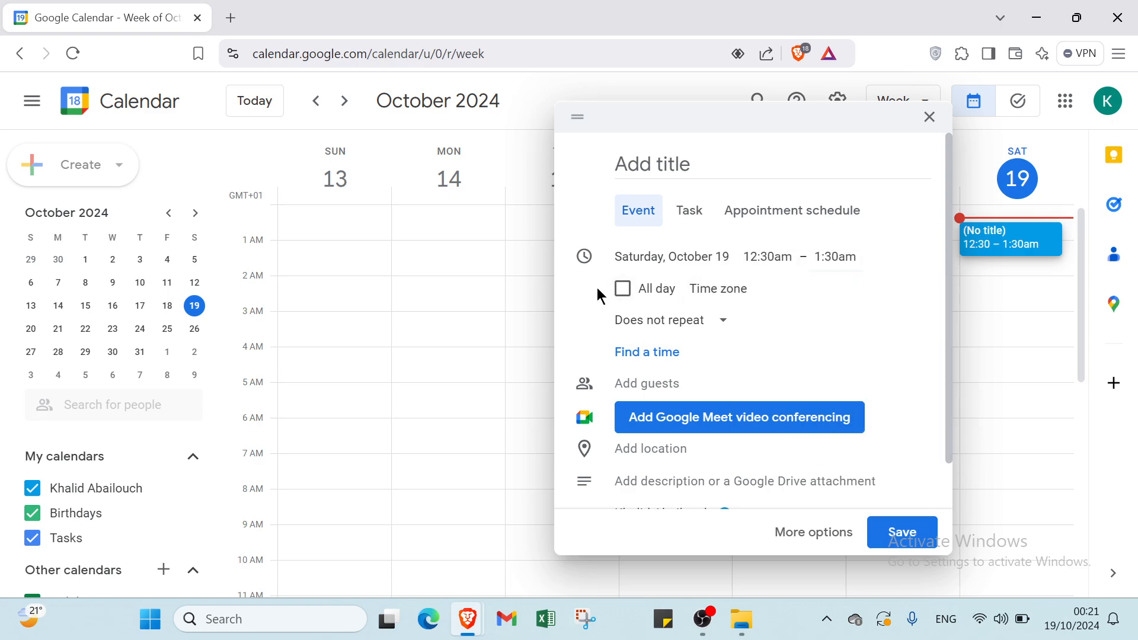
# - Try the all-day option on the event, turn it off again and look at the event time zone settings
pyautogui.click(623, 291)
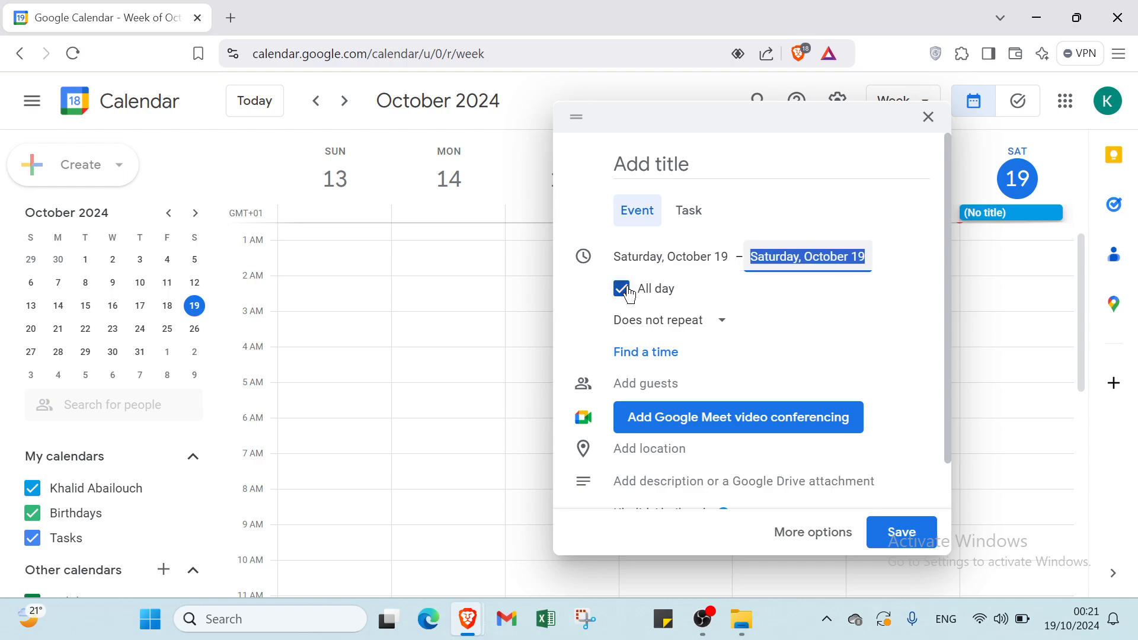
pyautogui.click(623, 291)
pyautogui.click(700, 296)
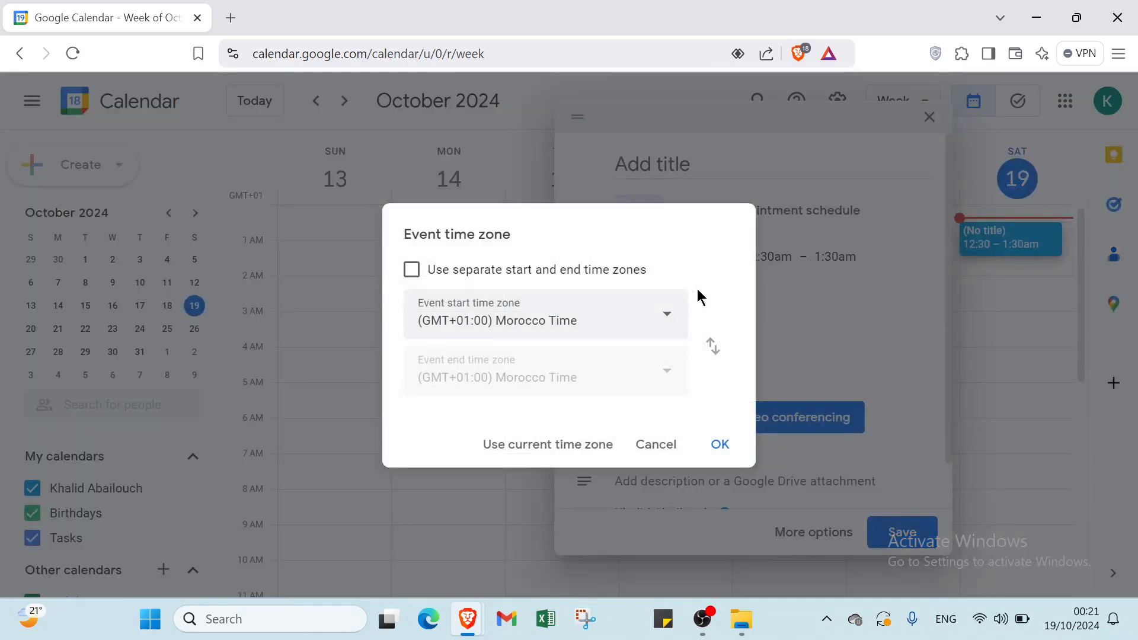
pyautogui.click(834, 271)
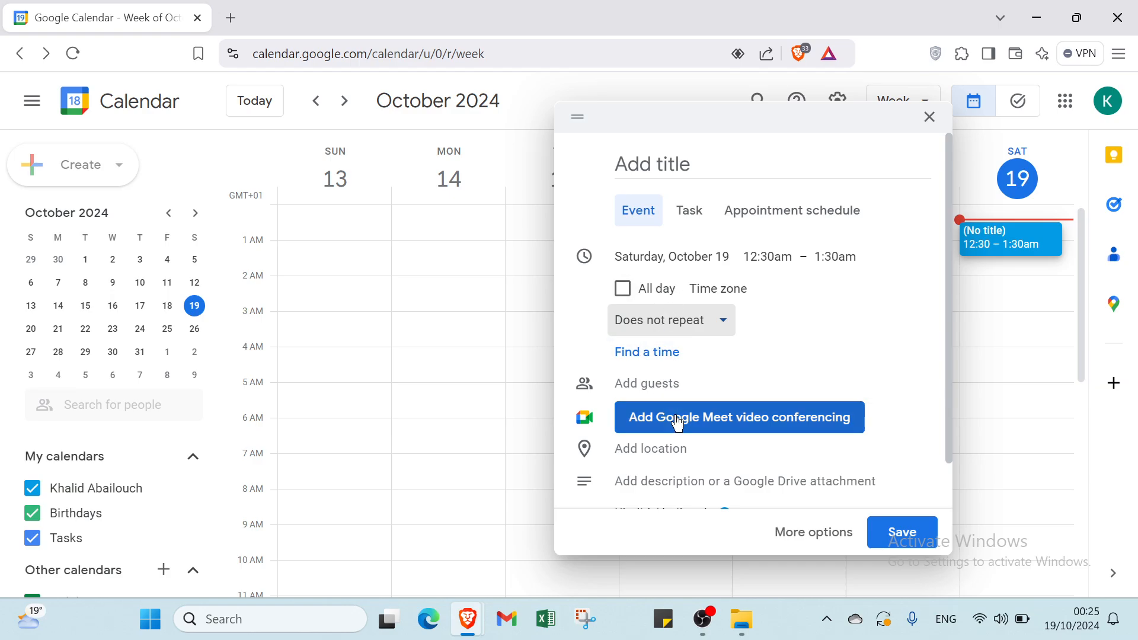
# - Expand the event's calendar settings and change the event color to red
pyautogui.scroll(-1, 677, 424)
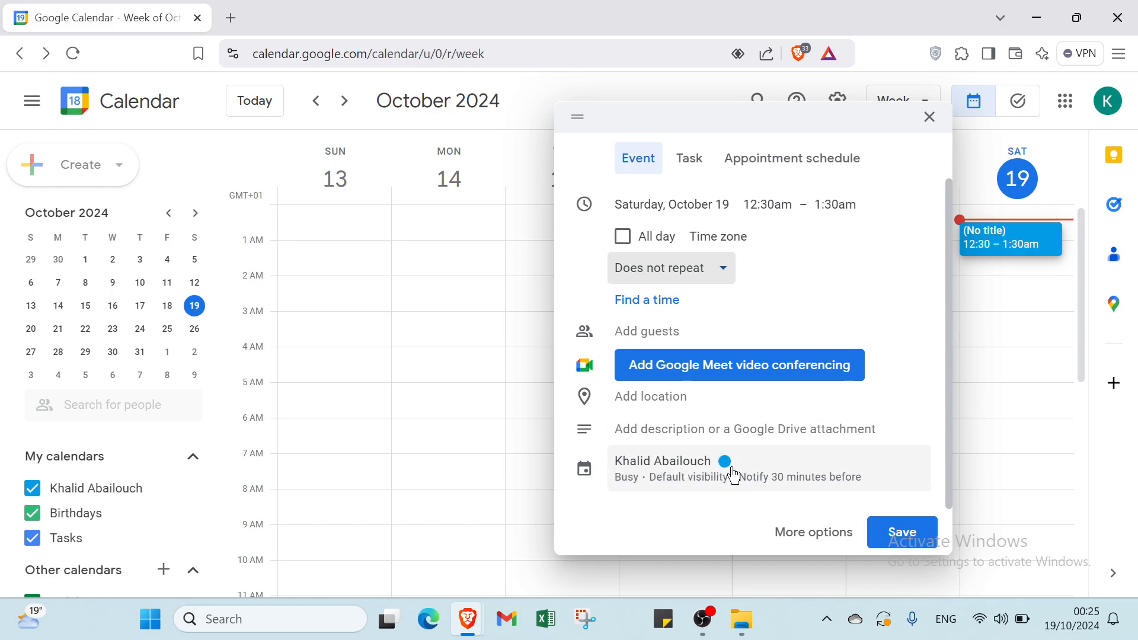
pyautogui.click(705, 473)
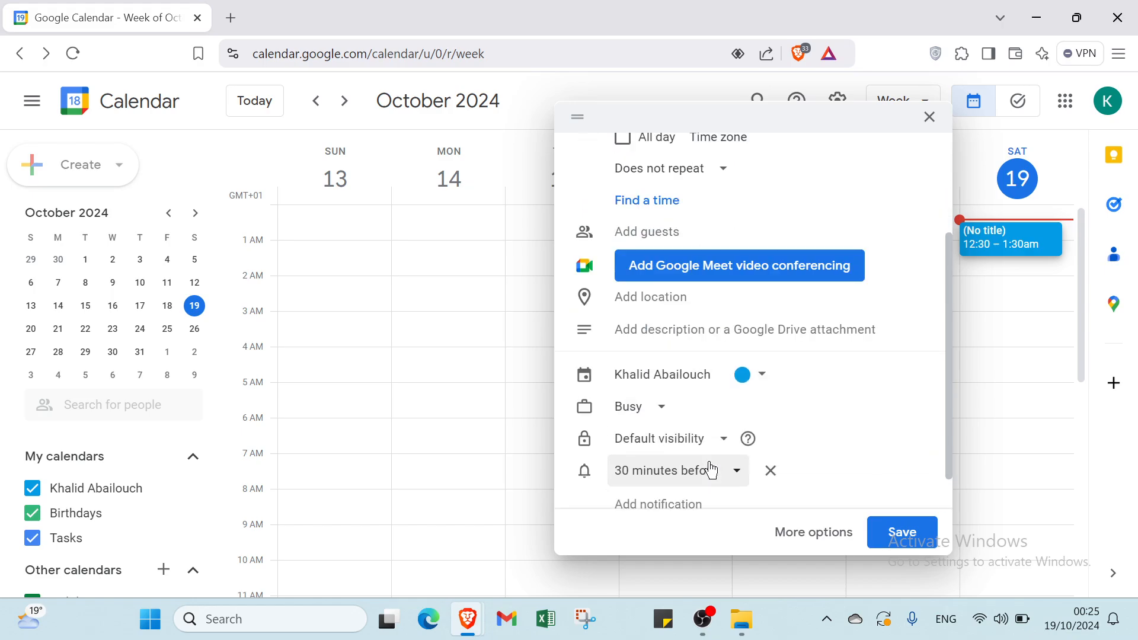
pyautogui.click(663, 409)
pyautogui.click(658, 406)
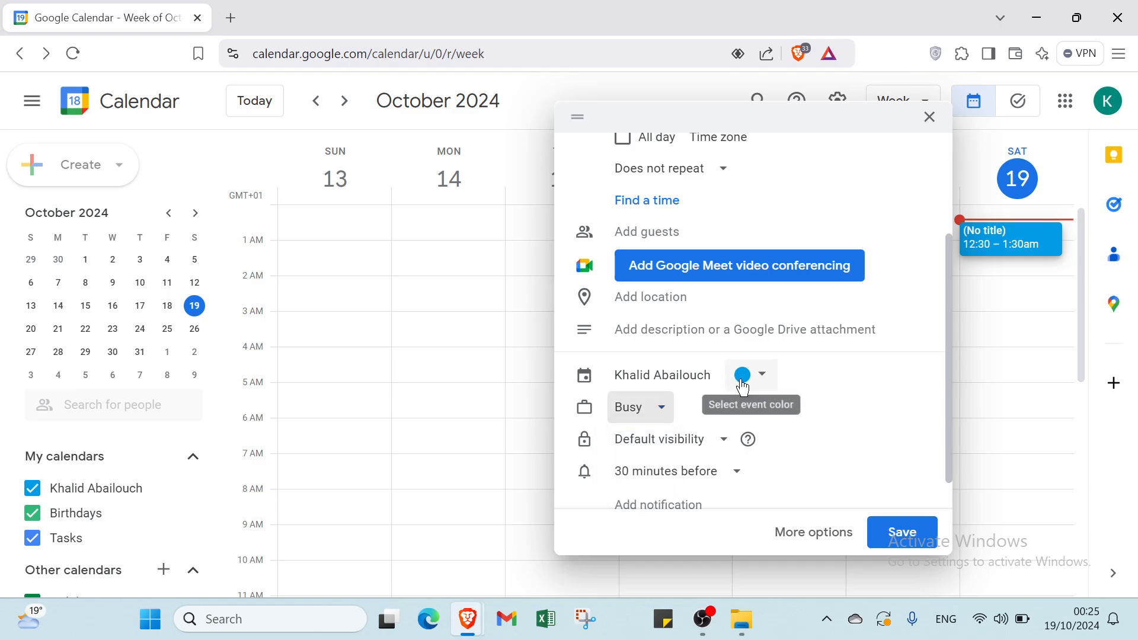
pyautogui.click(745, 389)
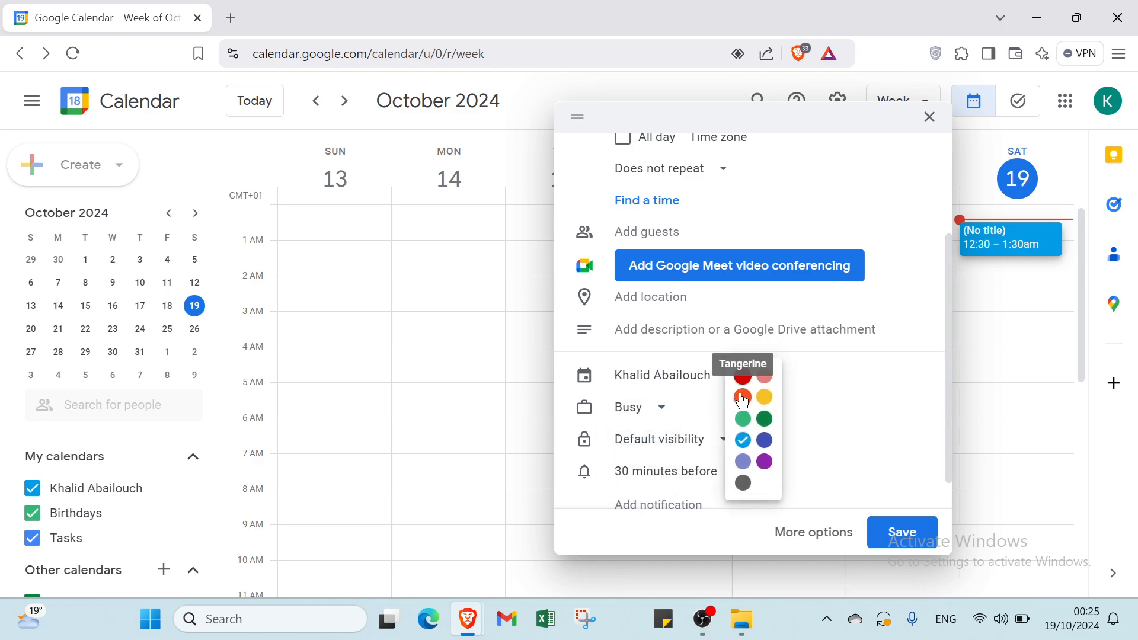
pyautogui.click(752, 386)
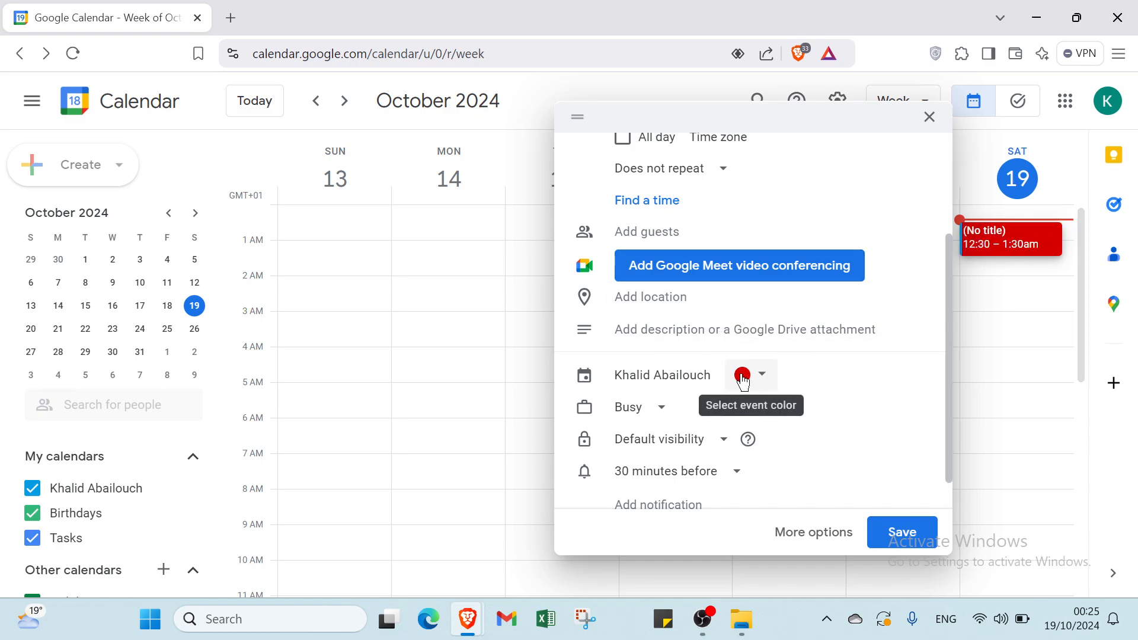
# - Set the event's availability to Free and its visibility to Public
pyautogui.scroll(3, 719, 295)
pyautogui.scroll(-3, 730, 310)
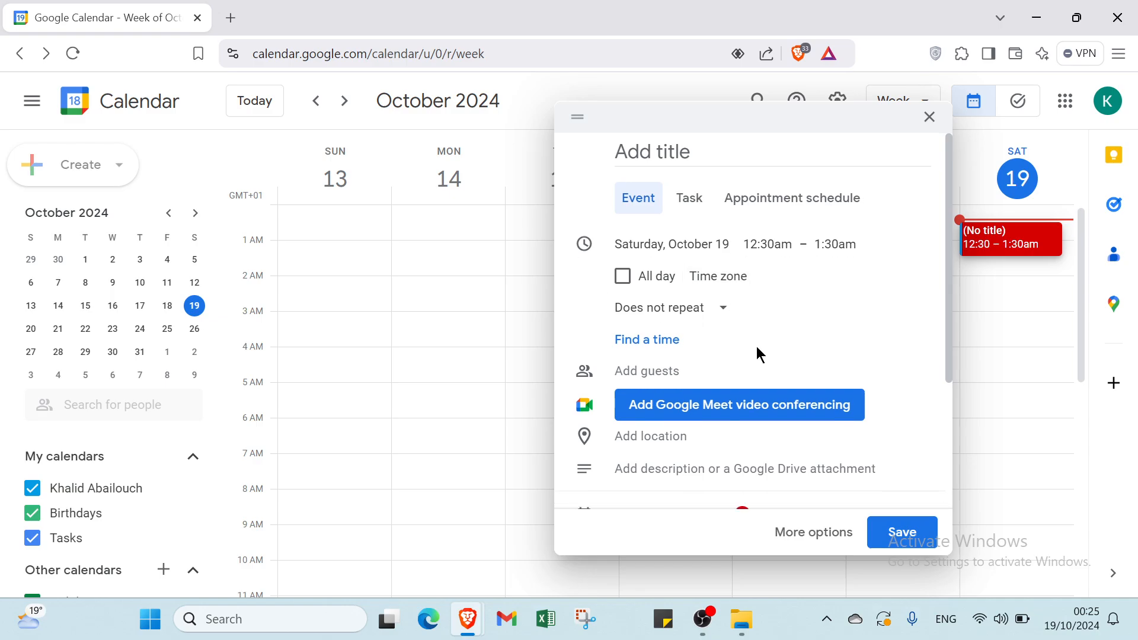
pyautogui.click(637, 373)
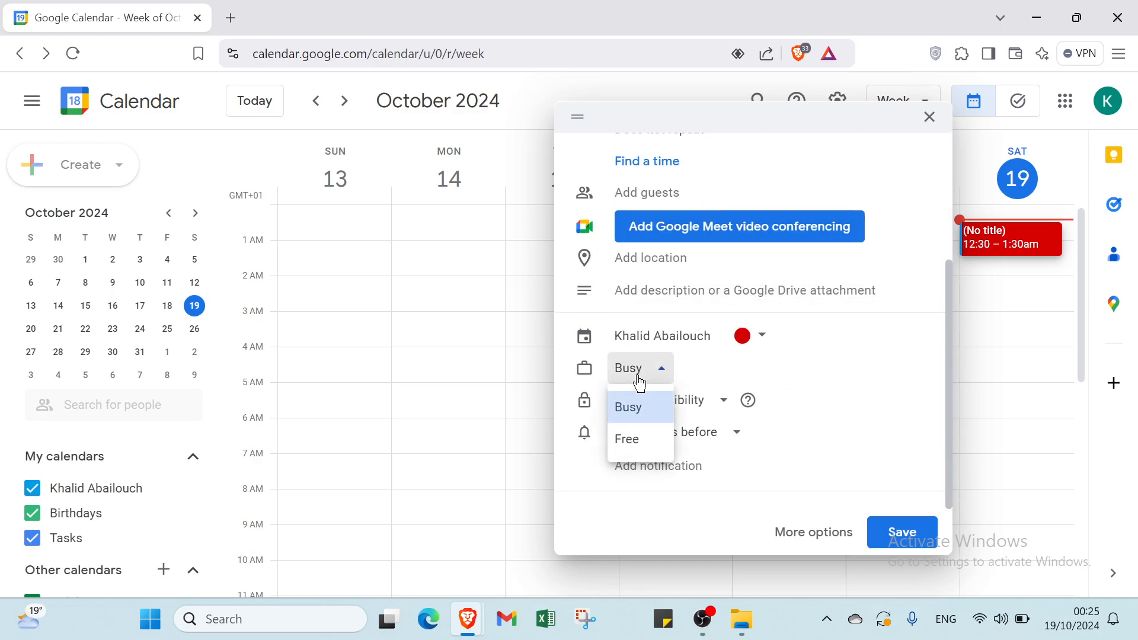
pyautogui.click(640, 437)
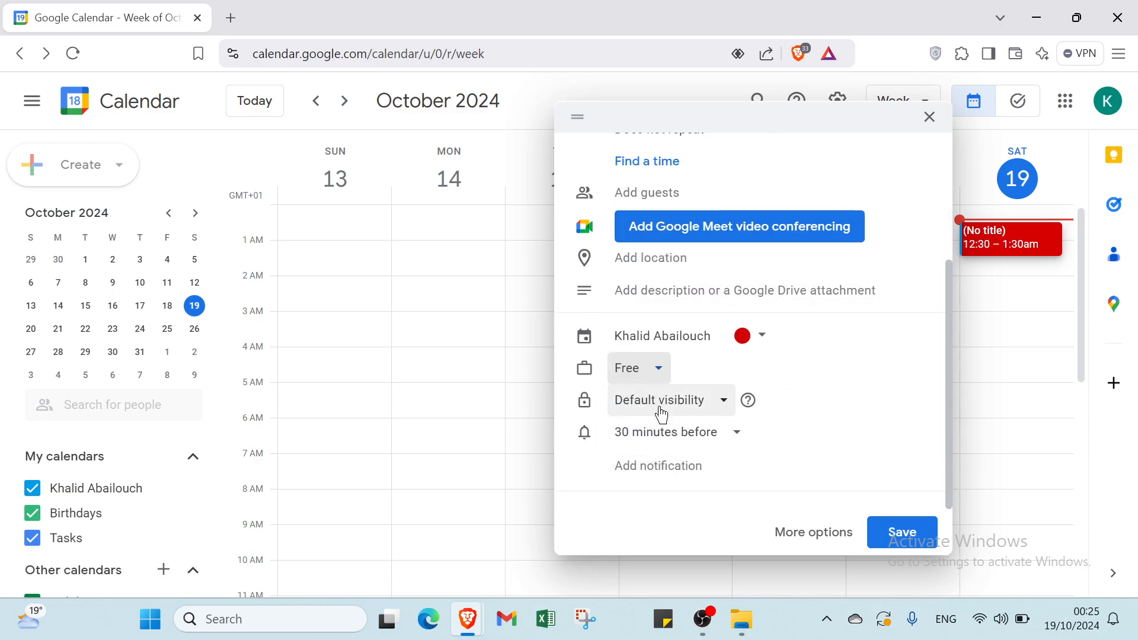
pyautogui.click(663, 415)
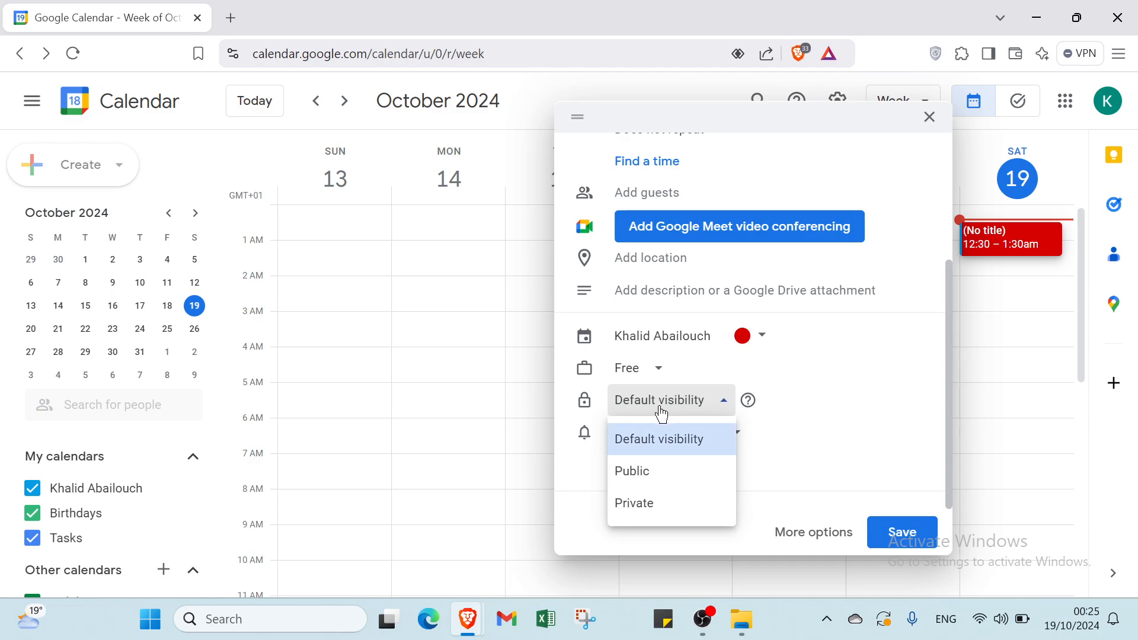
pyautogui.click(665, 472)
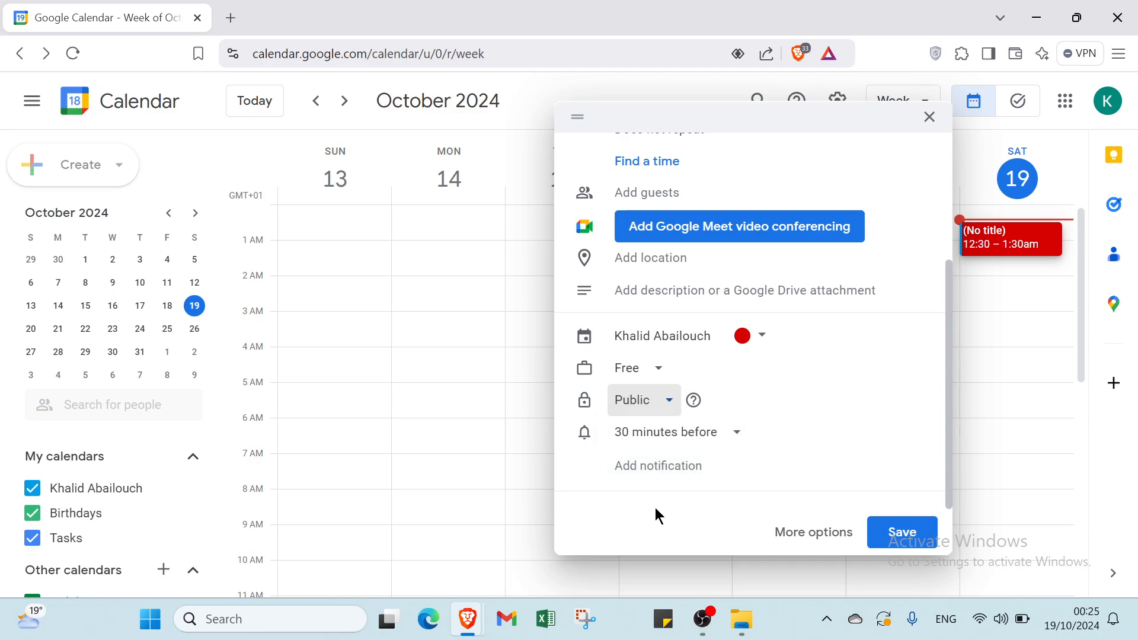
# - Look through the reminder times for the event and add a second notification set to 10 minutes before
pyautogui.click(720, 443)
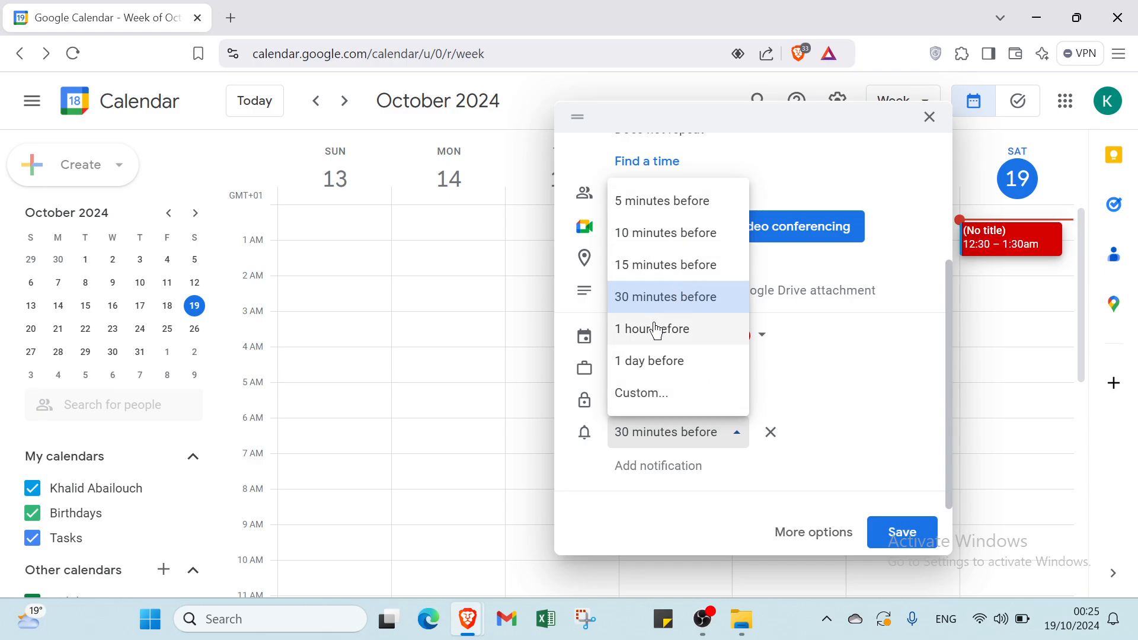
pyautogui.click(787, 406)
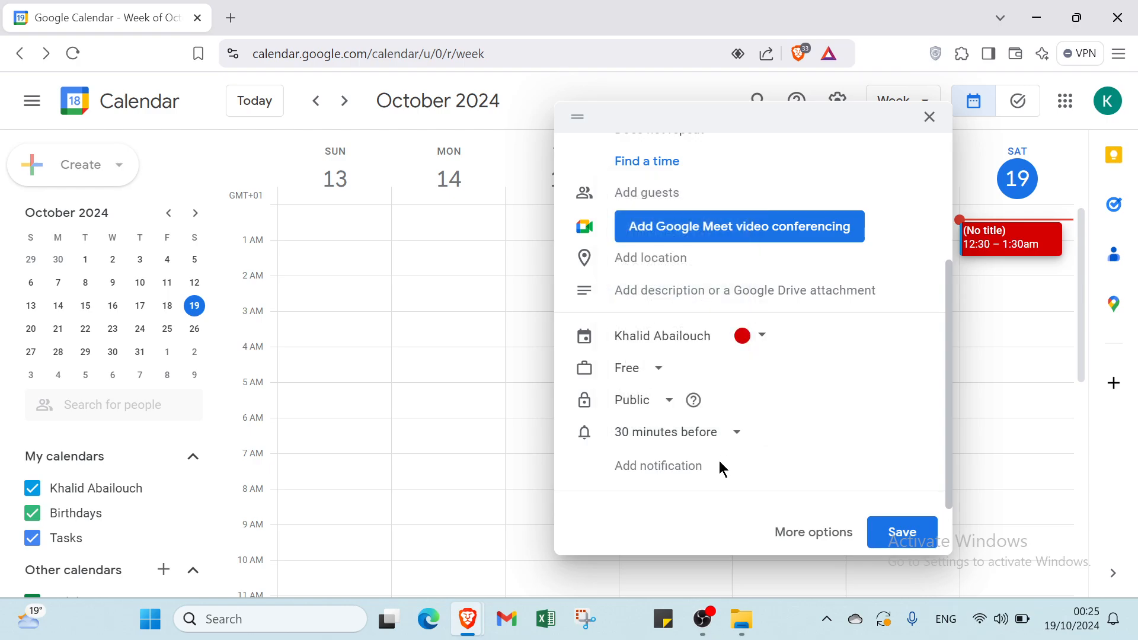
pyautogui.click(688, 471)
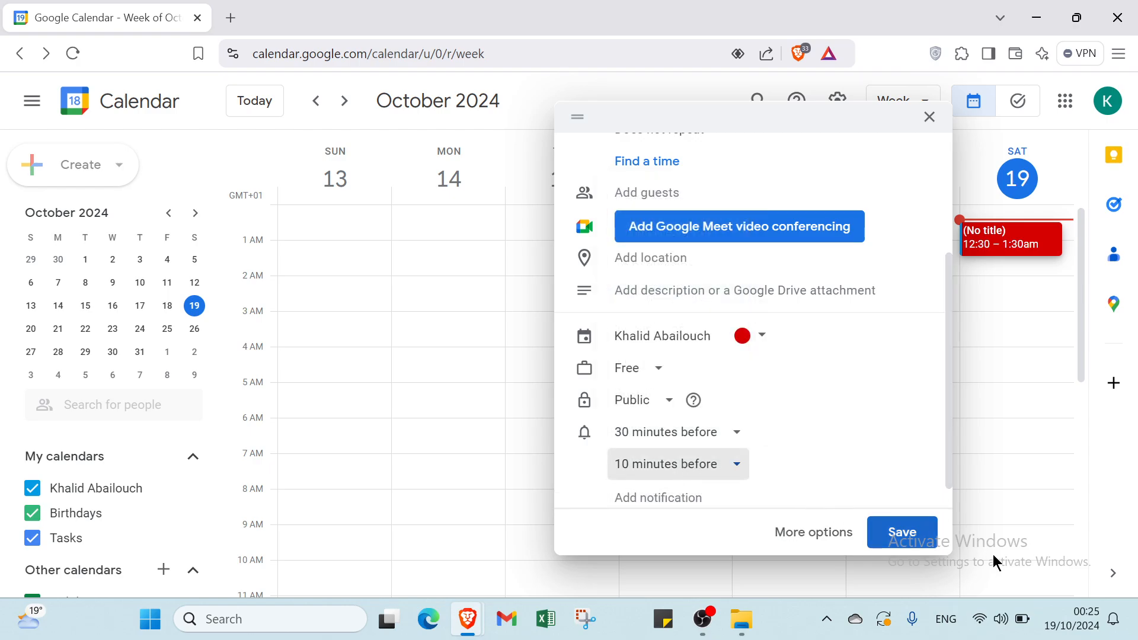
# - Discard the untitled event drafts without saving them
pyautogui.click(930, 117)
pyautogui.click(663, 384)
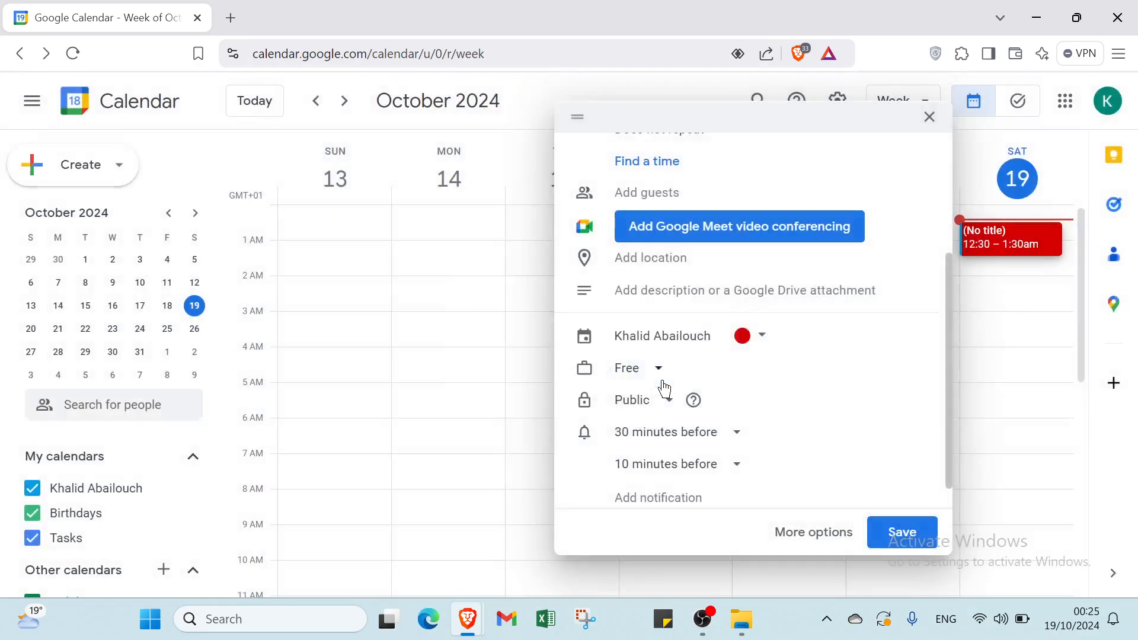
pyautogui.click(966, 220)
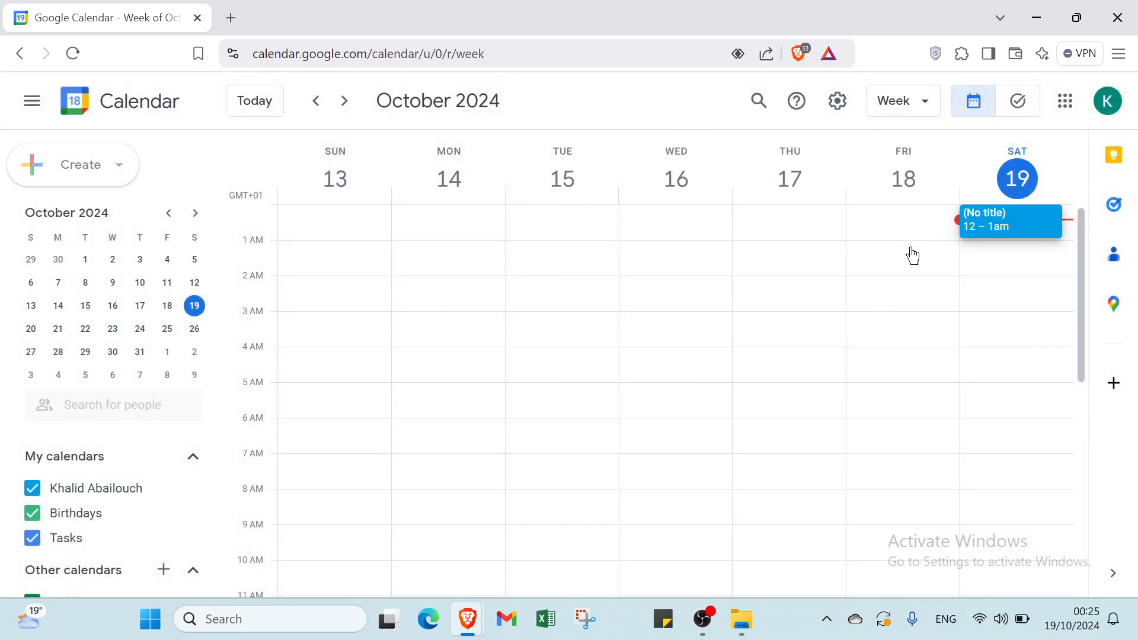
pyautogui.click(930, 118)
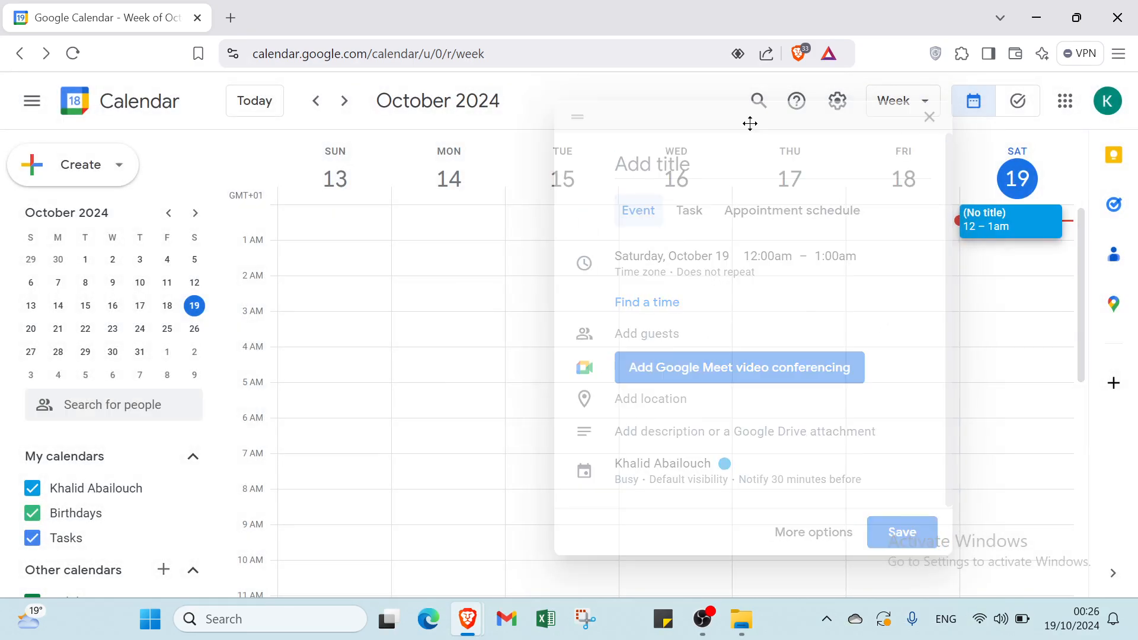
# - Start a new task and look at the choices for its date and time
pyautogui.click(101, 169)
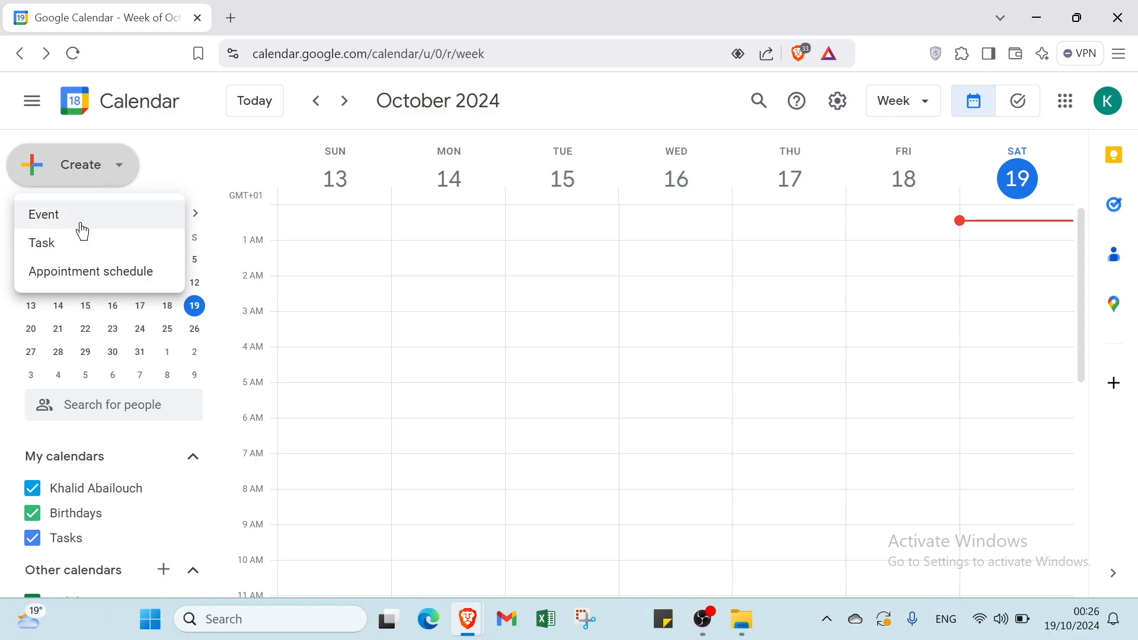
pyautogui.click(77, 244)
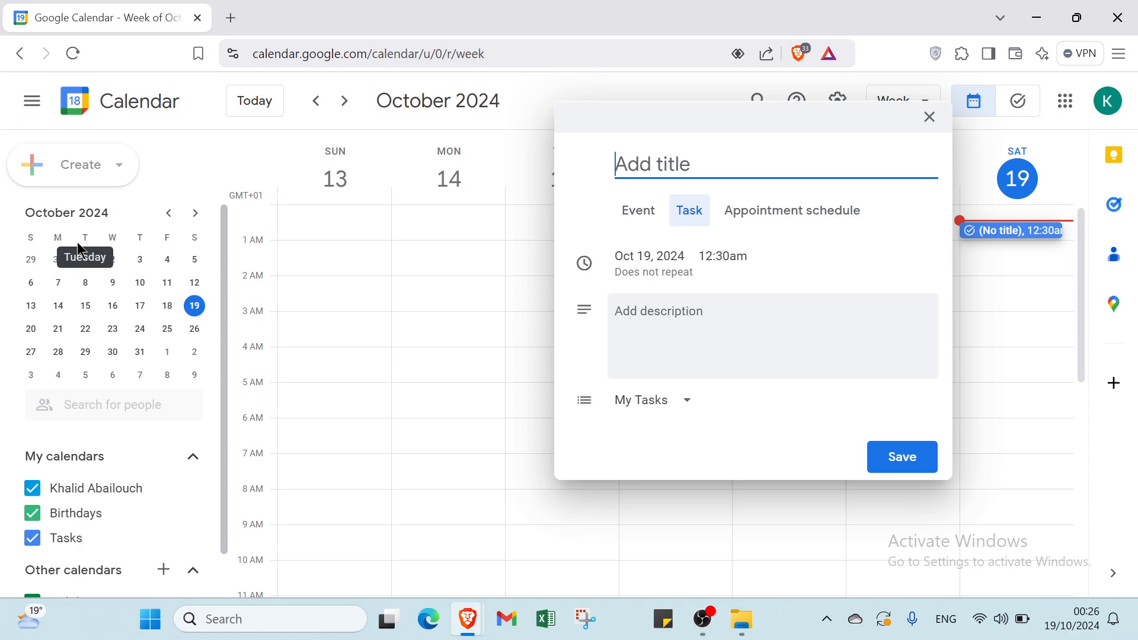
pyautogui.click(661, 256)
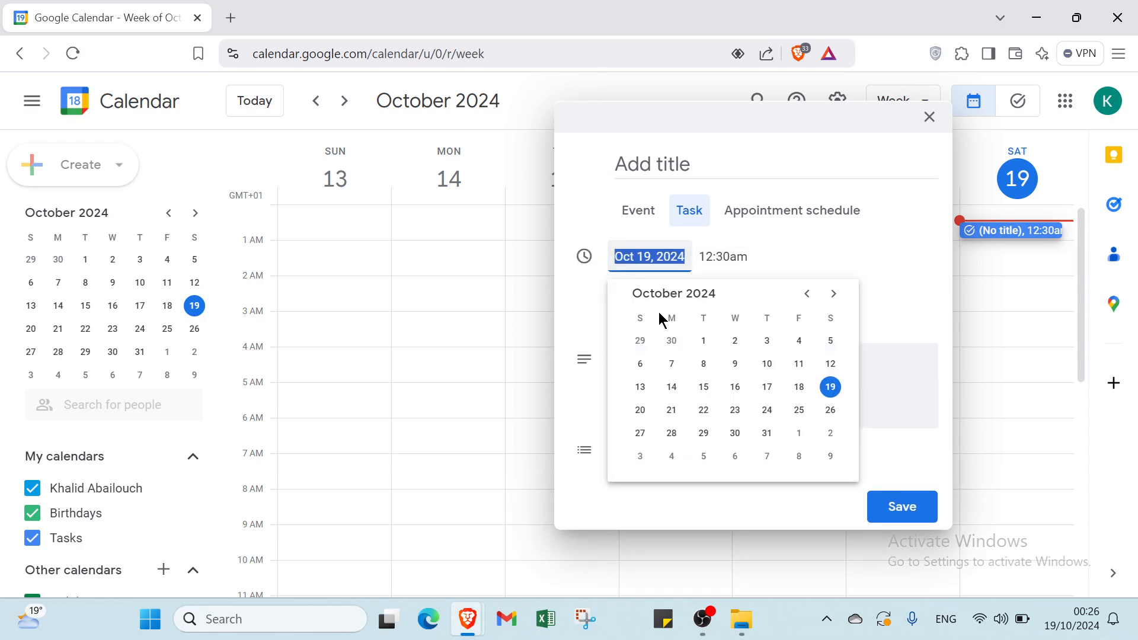
pyautogui.click(754, 267)
pyautogui.click(727, 264)
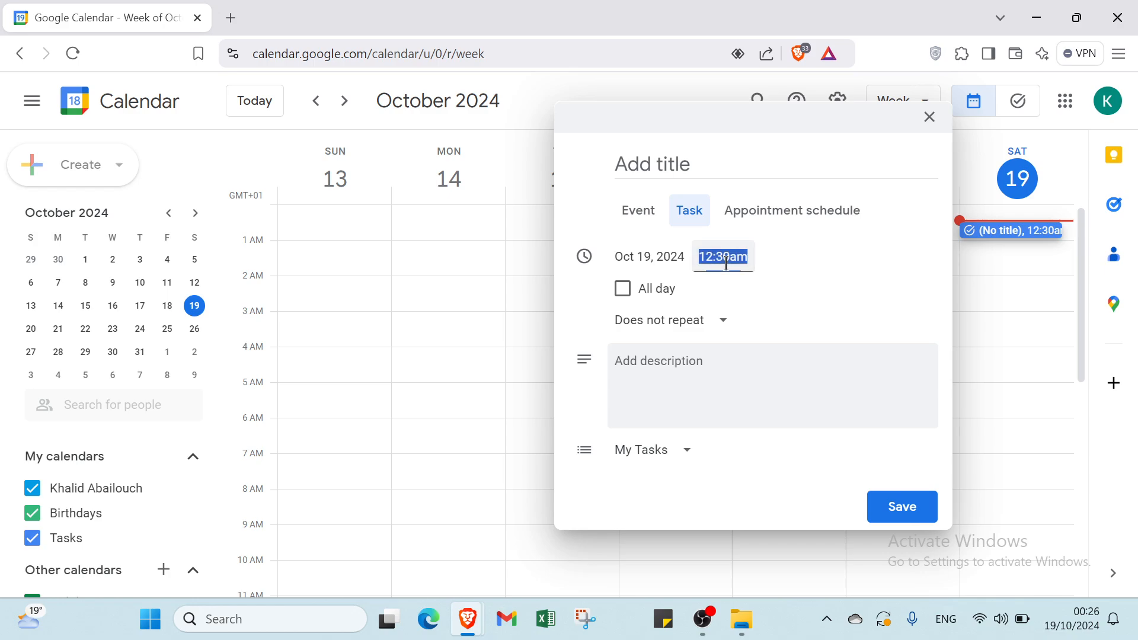
pyautogui.click(636, 252)
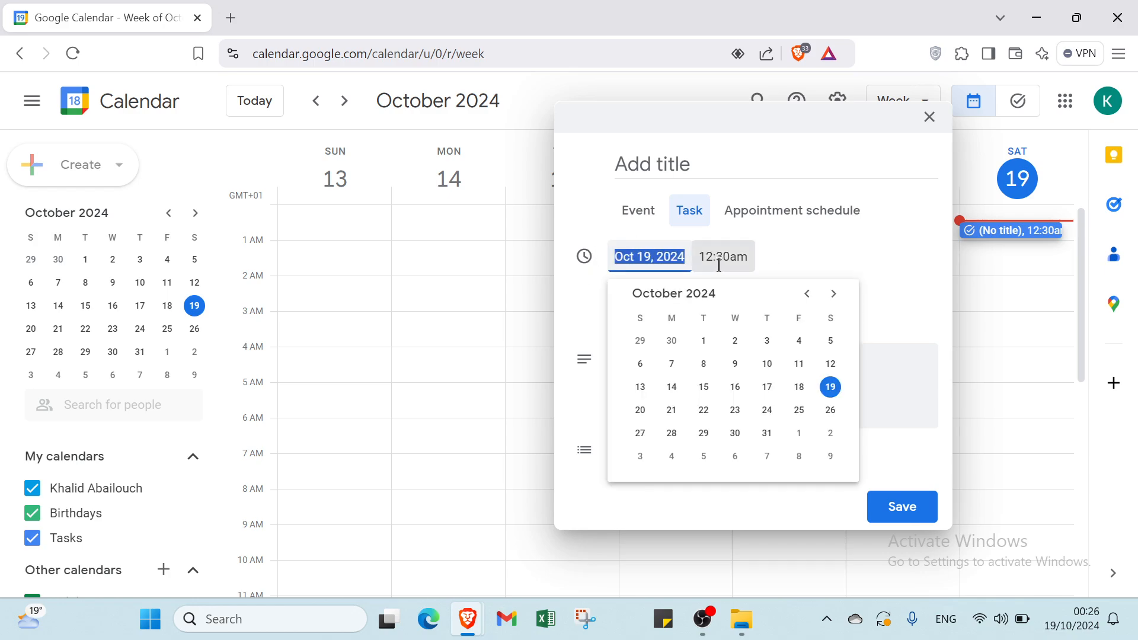
pyautogui.click(720, 265)
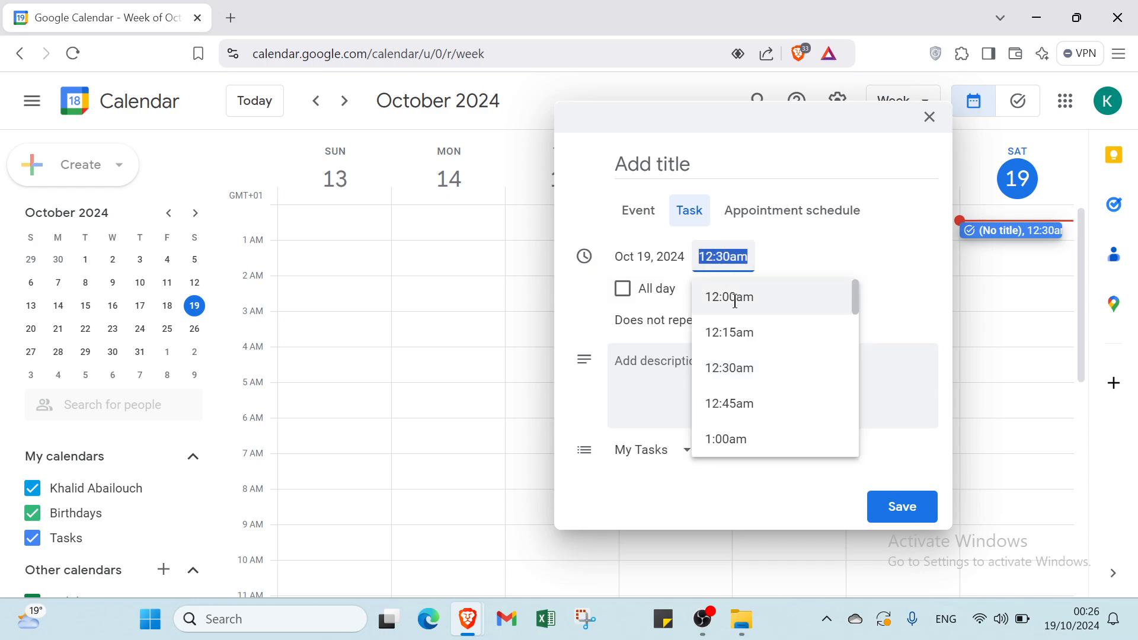
# - View the appointment schedule form, then return to the task and make it all-day
pyautogui.click(793, 211)
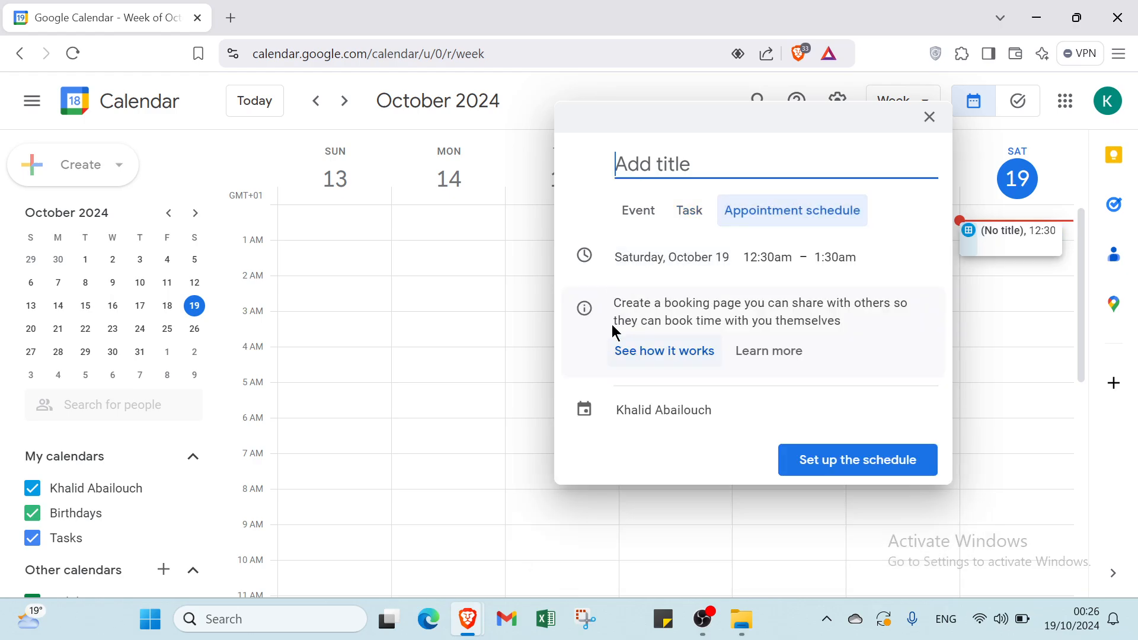
pyautogui.click(687, 211)
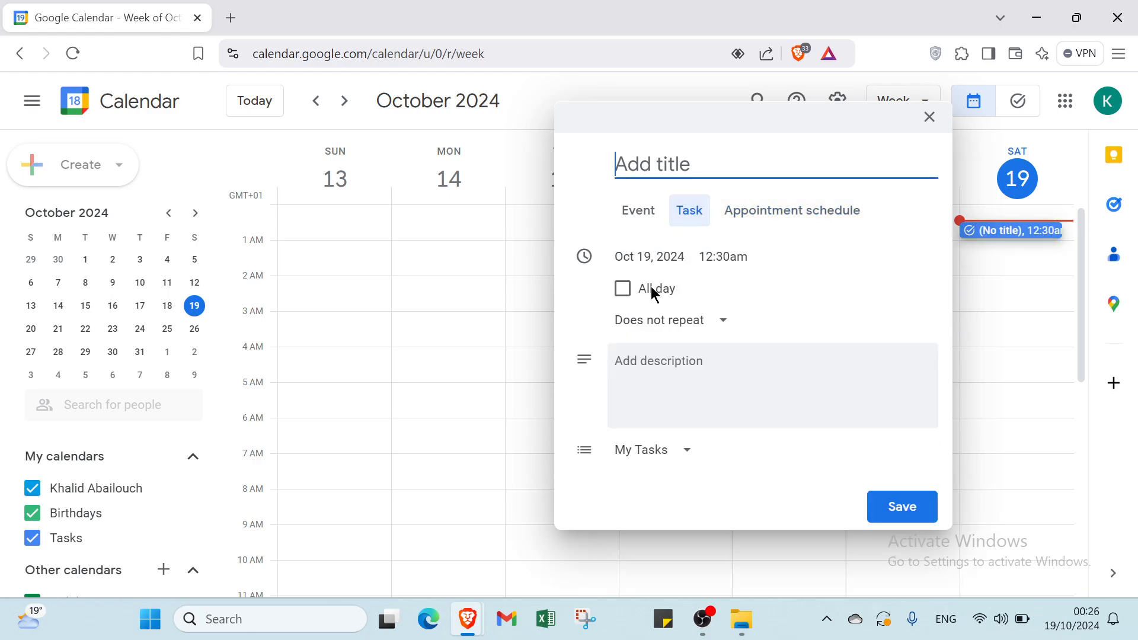
pyautogui.click(622, 289)
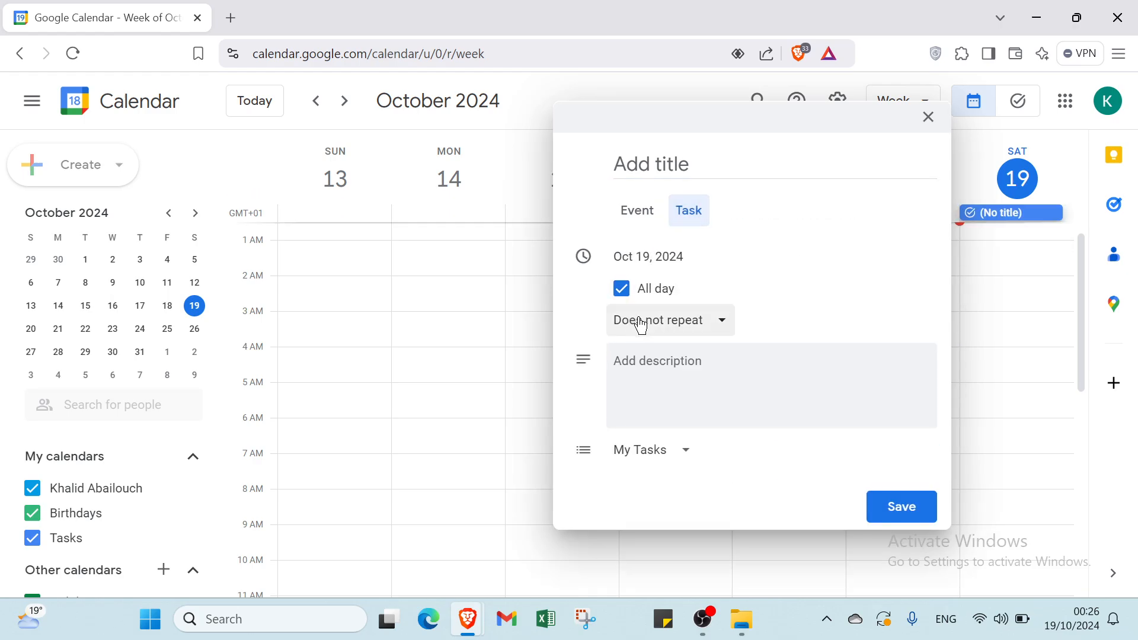
# - Look through the repeat and task list choices for the task, then discard the untitled draft
pyautogui.click(642, 323)
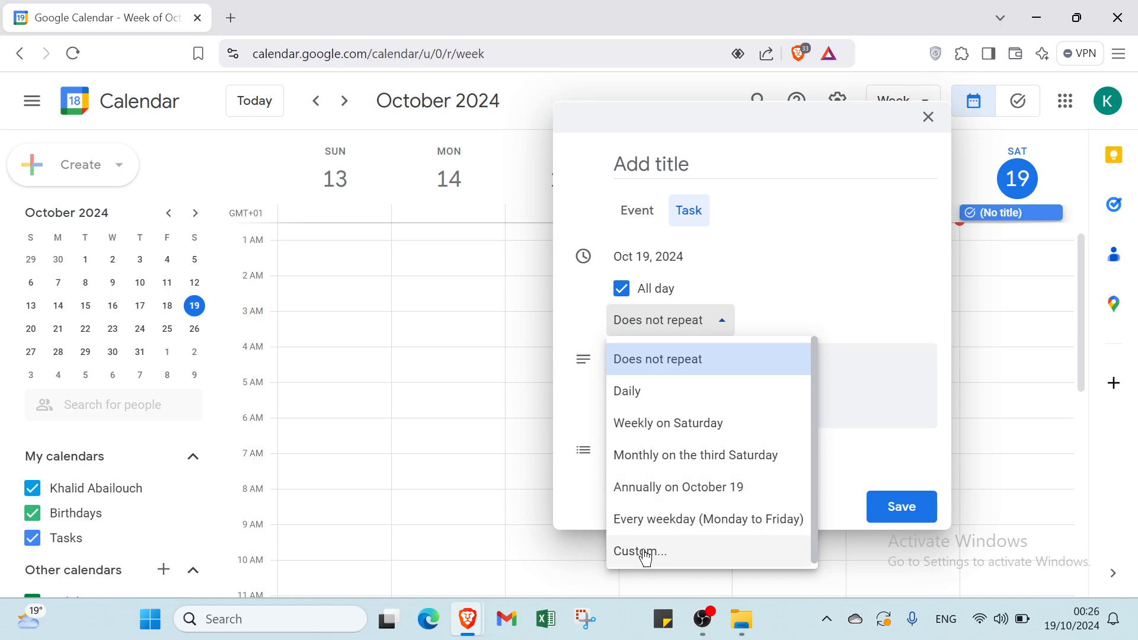
pyautogui.click(872, 271)
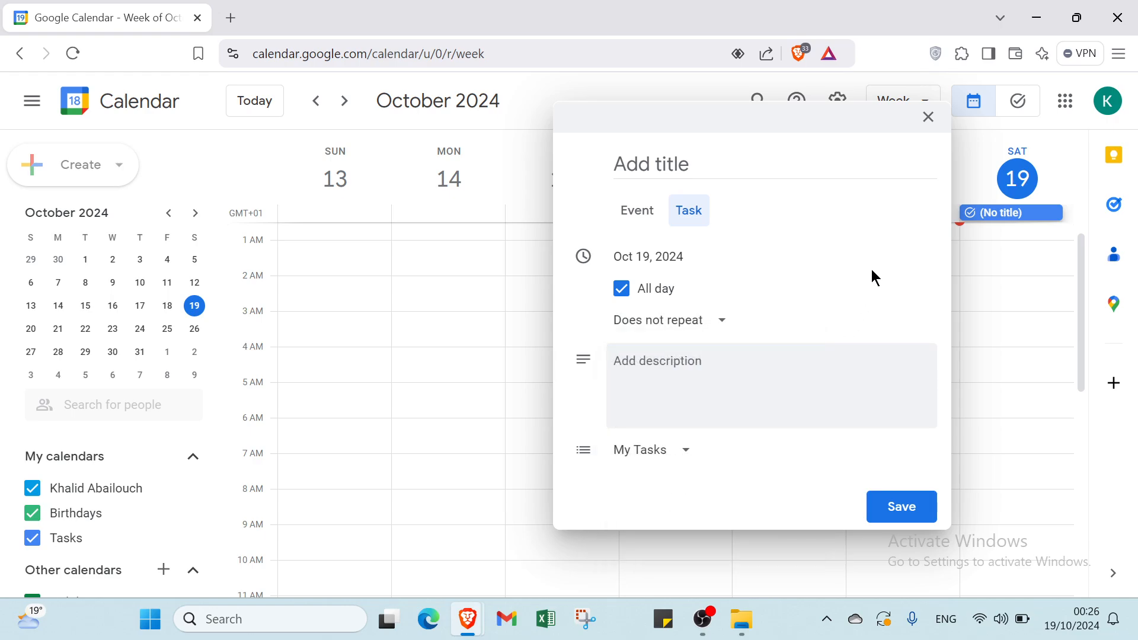
pyautogui.click(683, 450)
pyautogui.click(669, 359)
pyautogui.click(668, 359)
pyautogui.click(920, 119)
# - Start a new bookable appointment schedule and place the cursor in its title
pyautogui.click(90, 162)
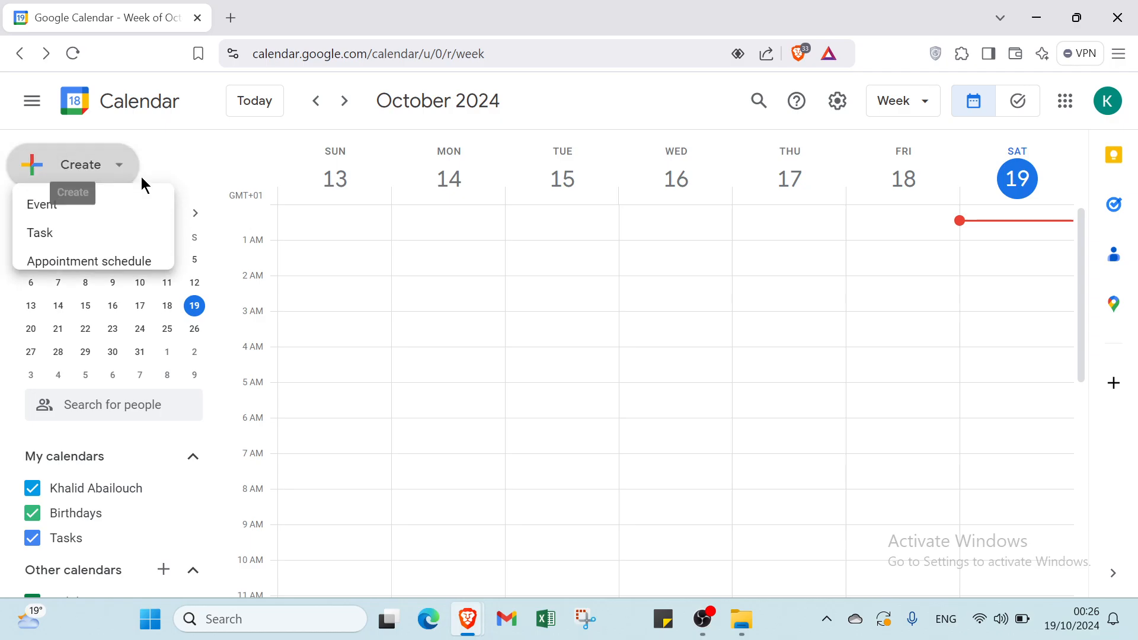
pyautogui.click(118, 273)
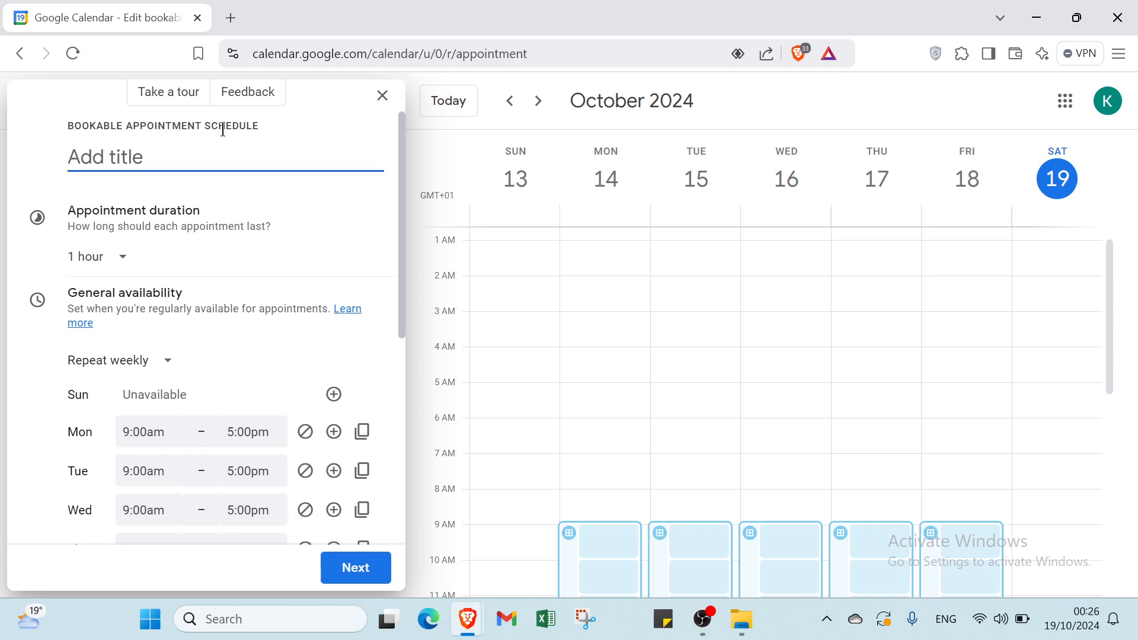
pyautogui.click(178, 98)
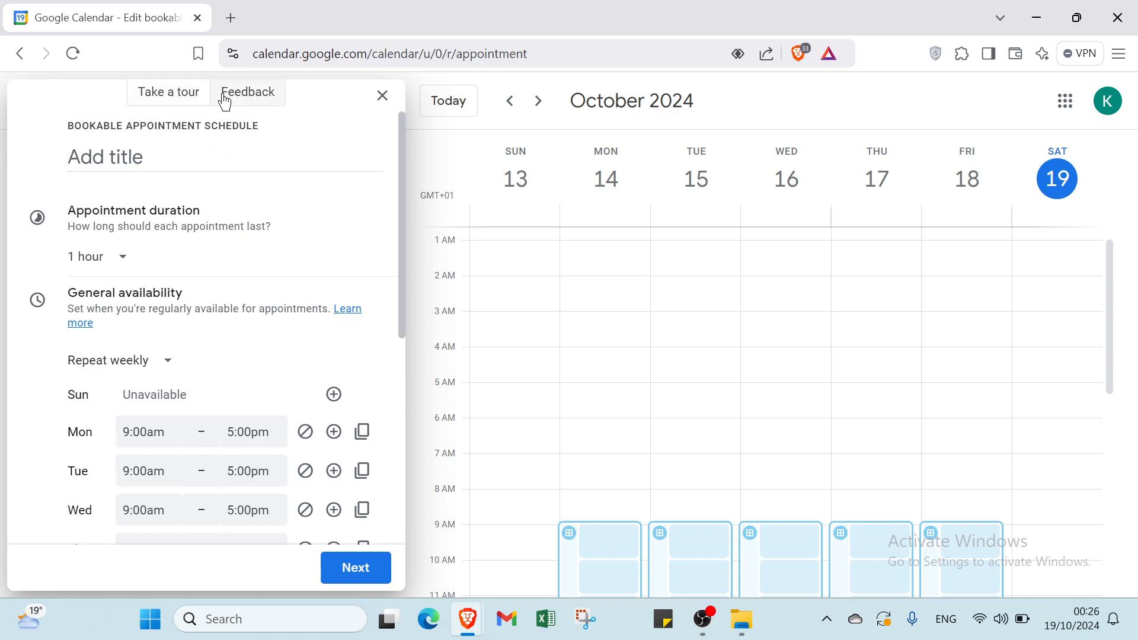
pyautogui.click(126, 155)
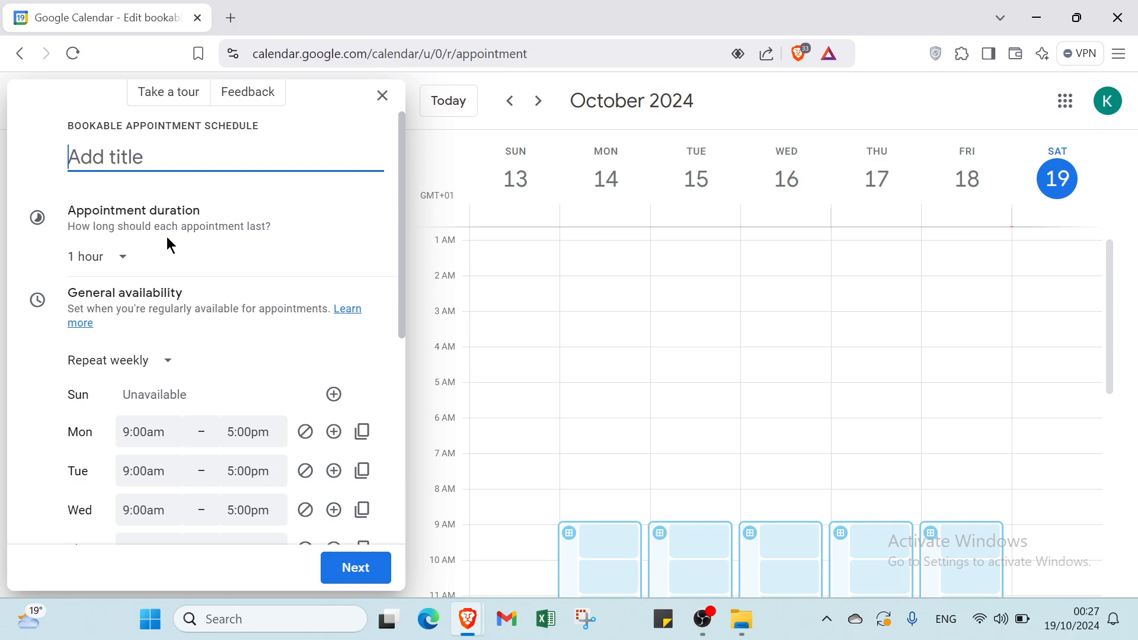
# - Dismiss the feedback and tour windows and set the appointment duration to 1.5 hours
pyautogui.click(101, 257)
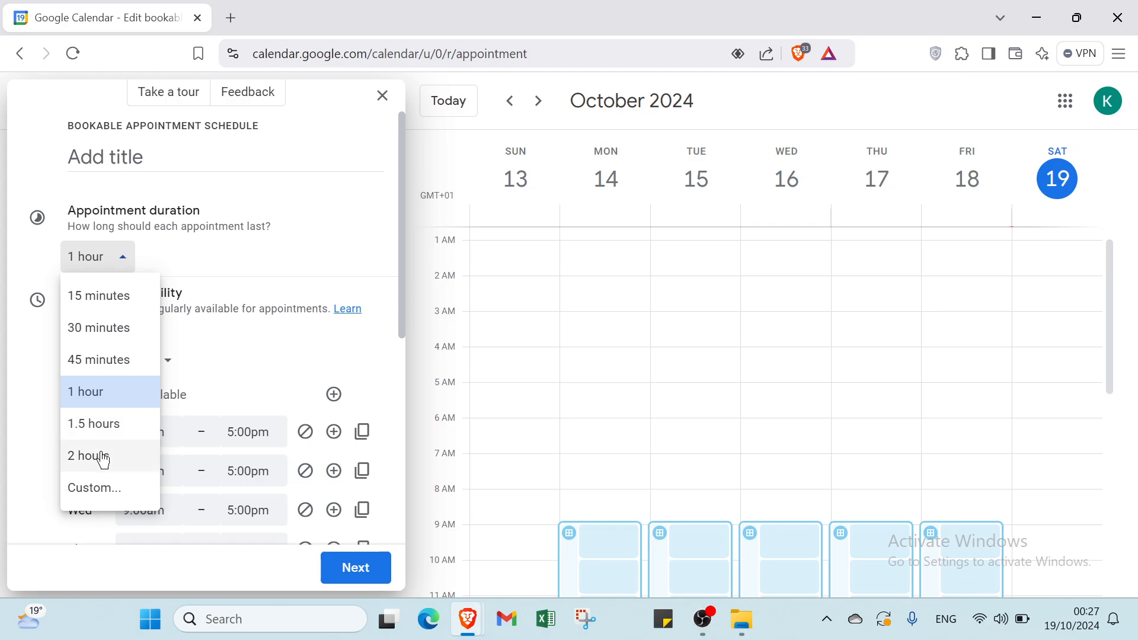
pyautogui.click(113, 483)
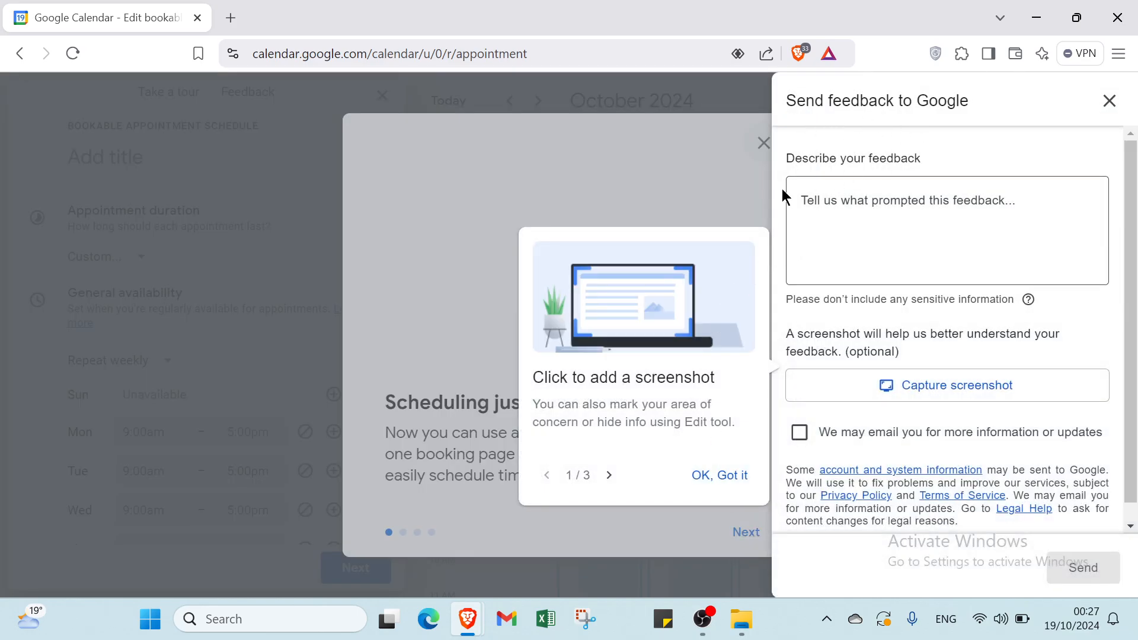
pyautogui.click(1110, 100)
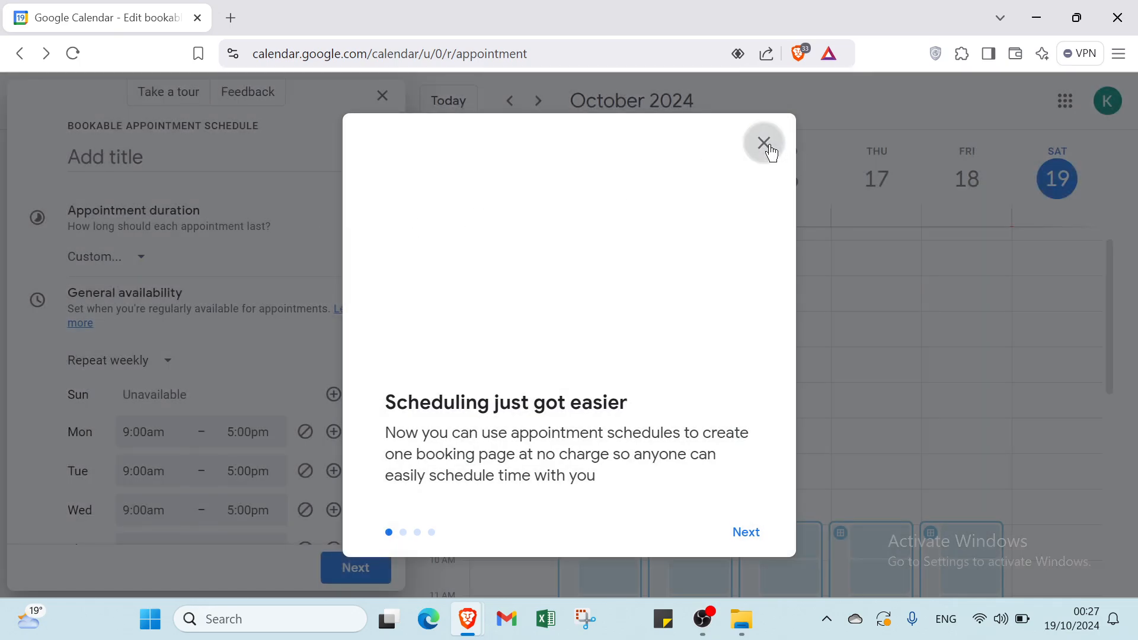
pyautogui.click(765, 146)
pyautogui.click(133, 260)
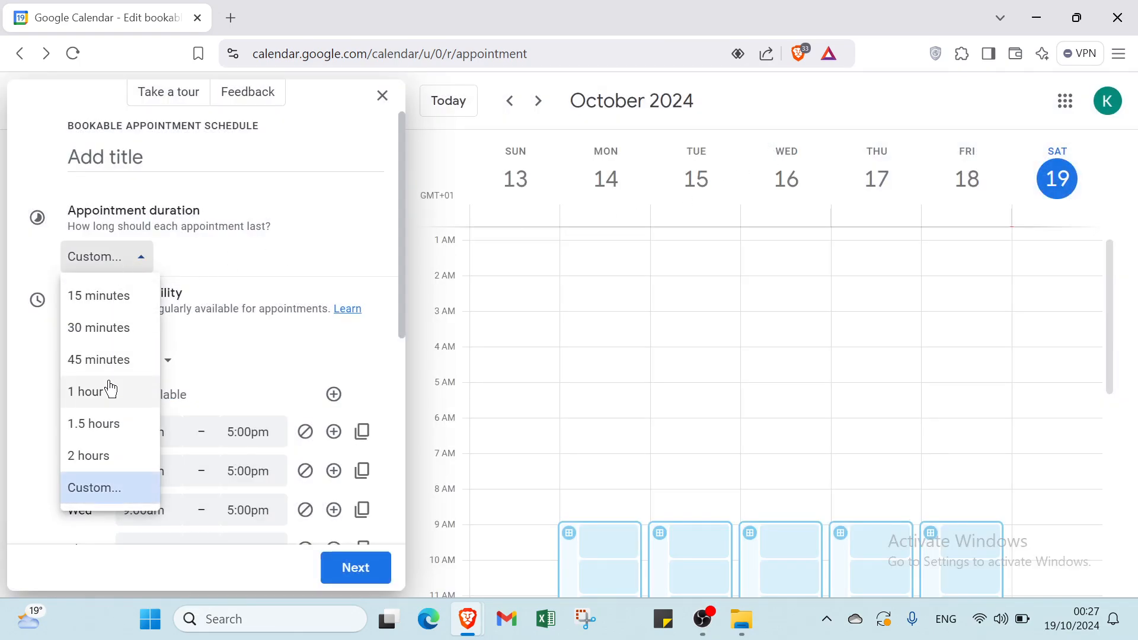
pyautogui.click(103, 423)
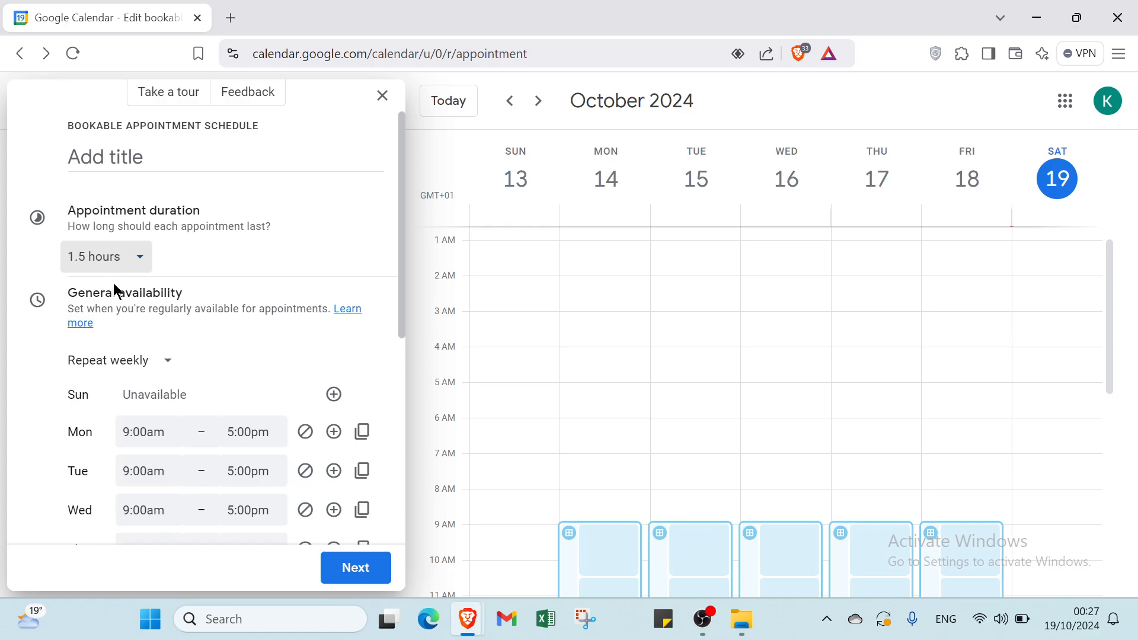
# - Go through all the pages of the appointment schedule tour and close it
pyautogui.click(169, 100)
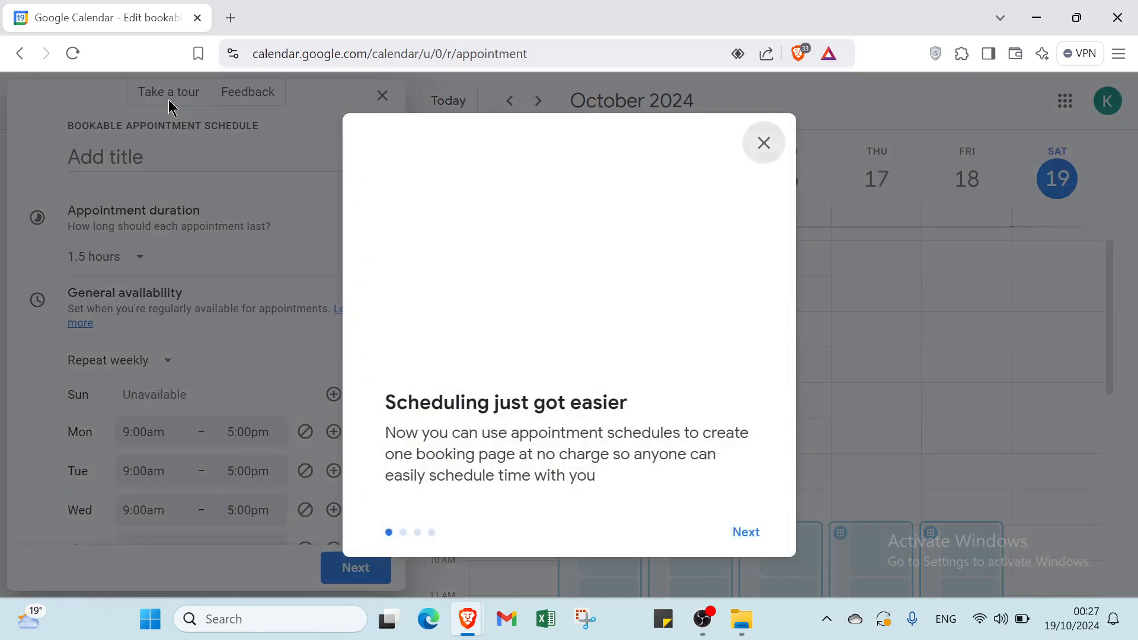
pyautogui.click(741, 537)
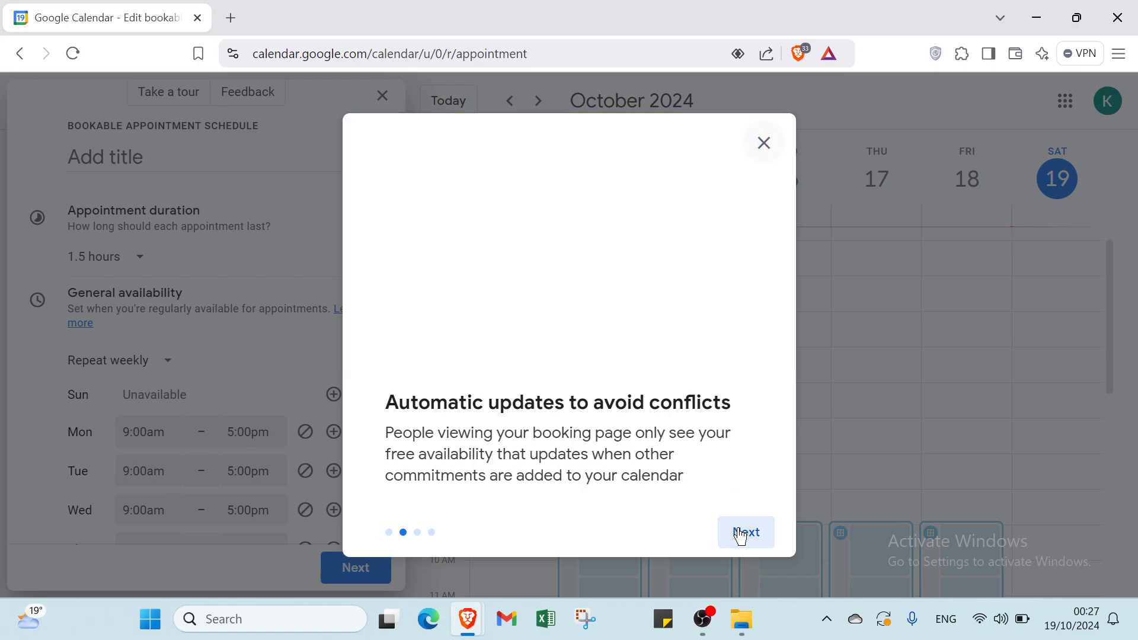
pyautogui.click(741, 537)
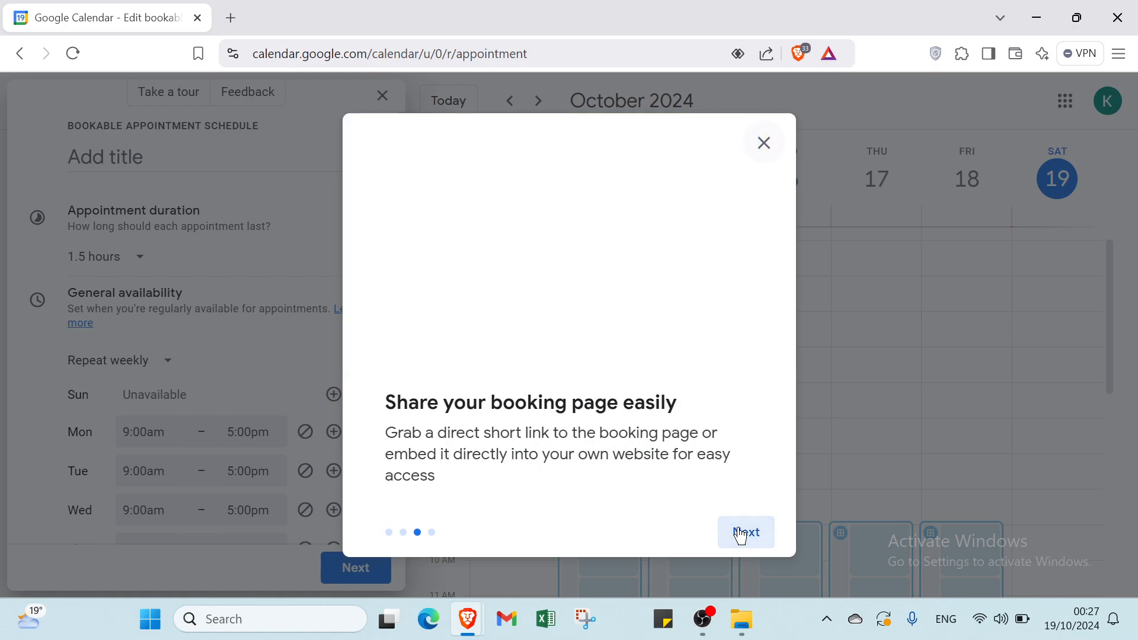
pyautogui.click(741, 534)
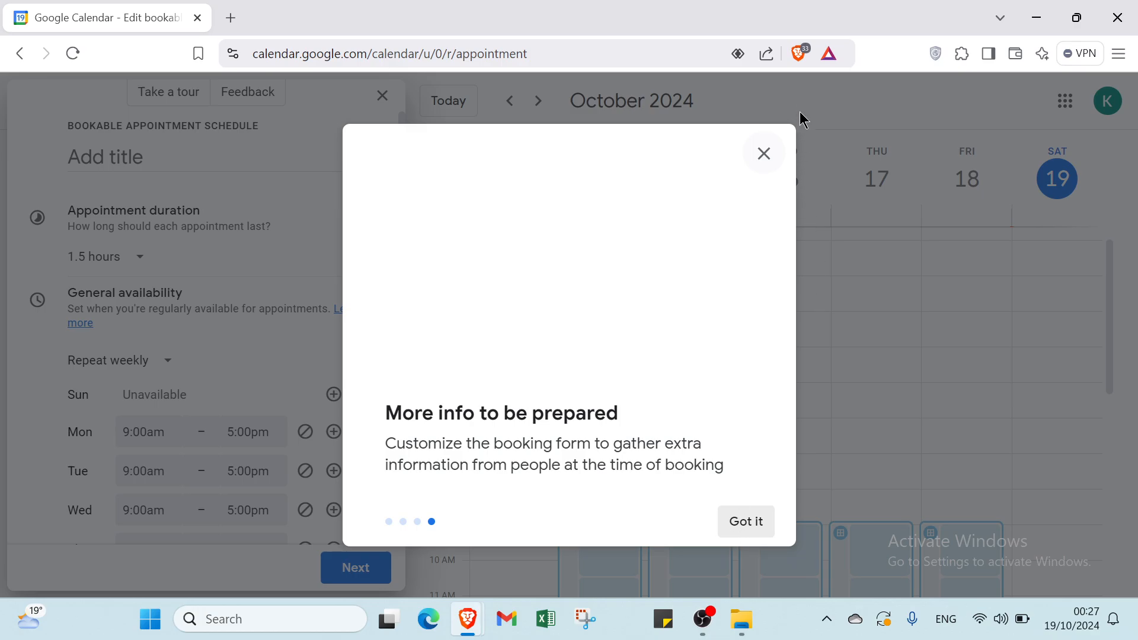
pyautogui.click(764, 156)
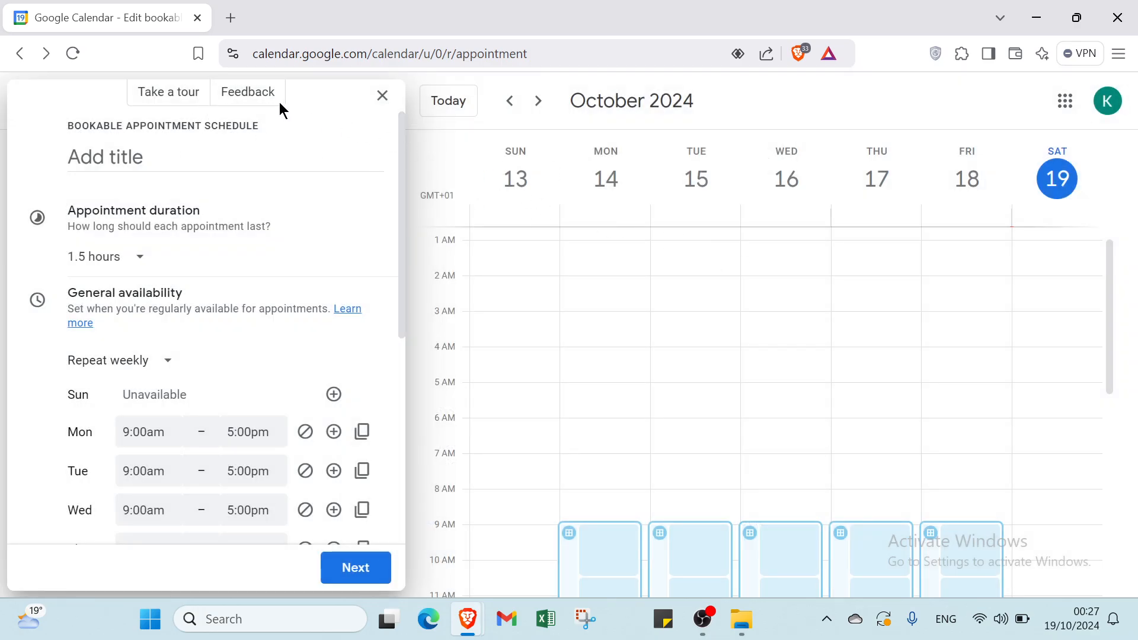
# - View the form for sending feedback to Google, dismiss its screenshot tip and close it without sending
pyautogui.click(262, 94)
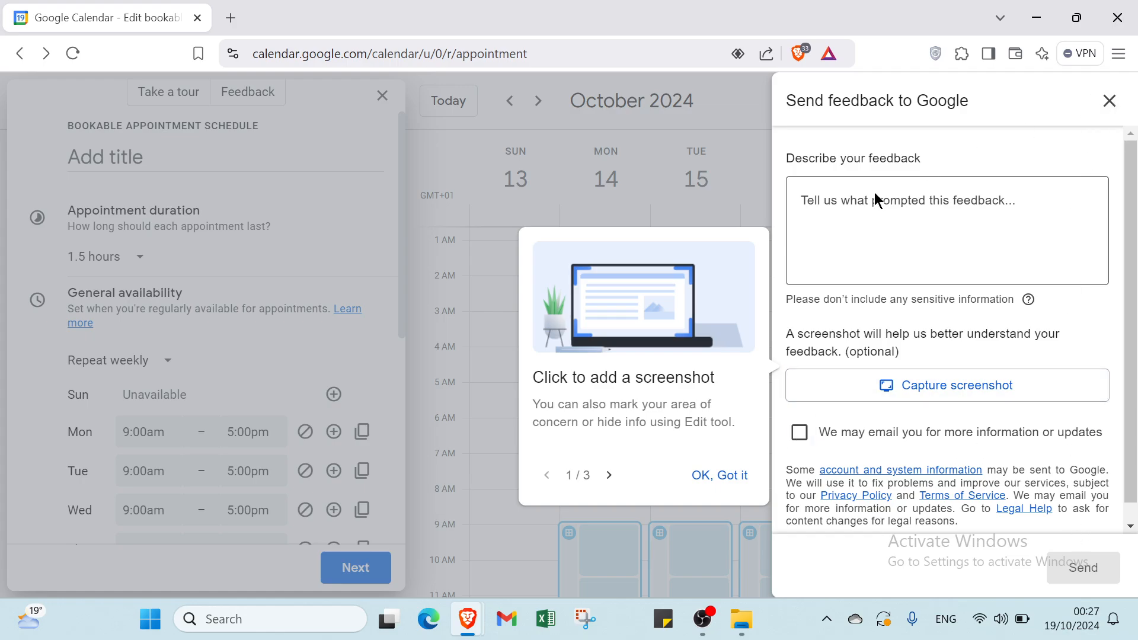
pyautogui.click(711, 492)
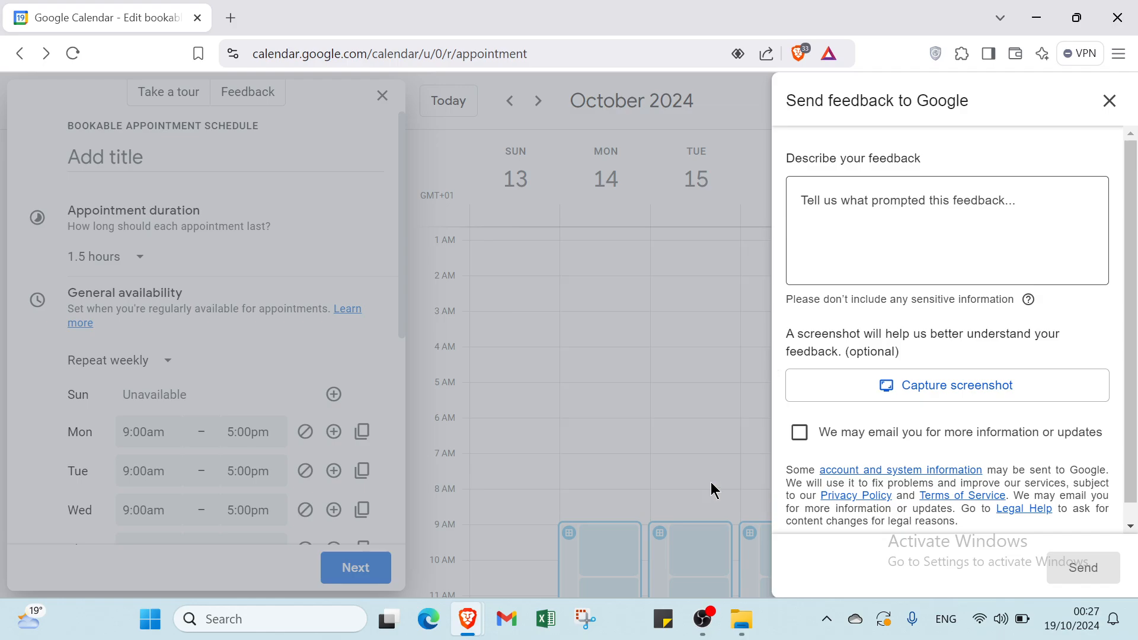
pyautogui.click(1110, 101)
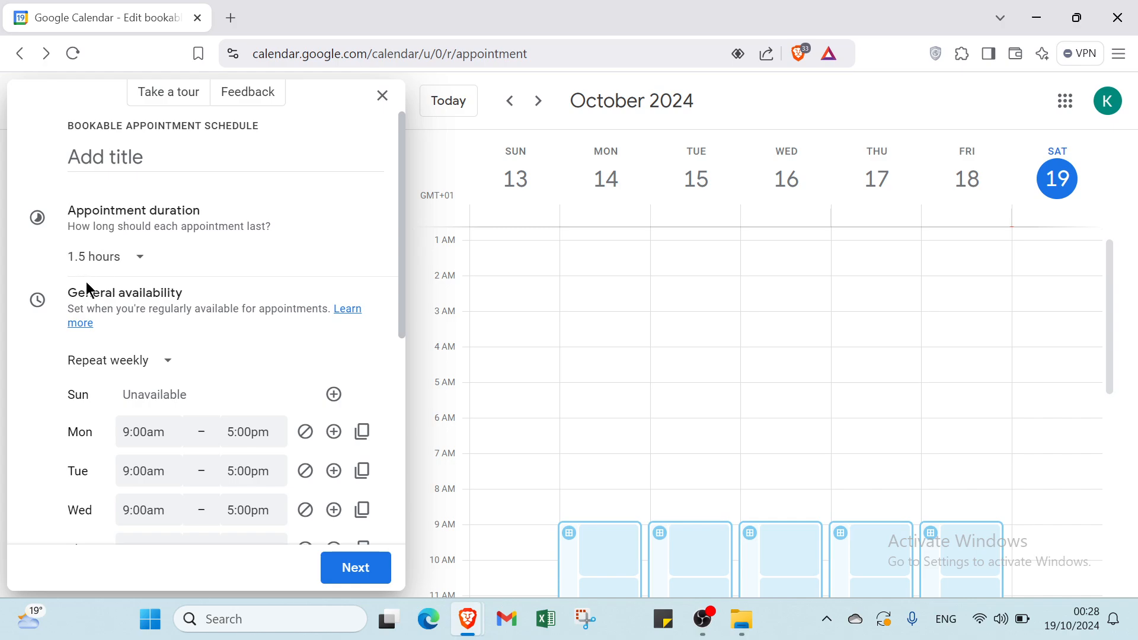
# - Look at the repeat choices under general availability and mark Monday and Tuesday as unavailable
pyautogui.scroll(-2, 148, 301)
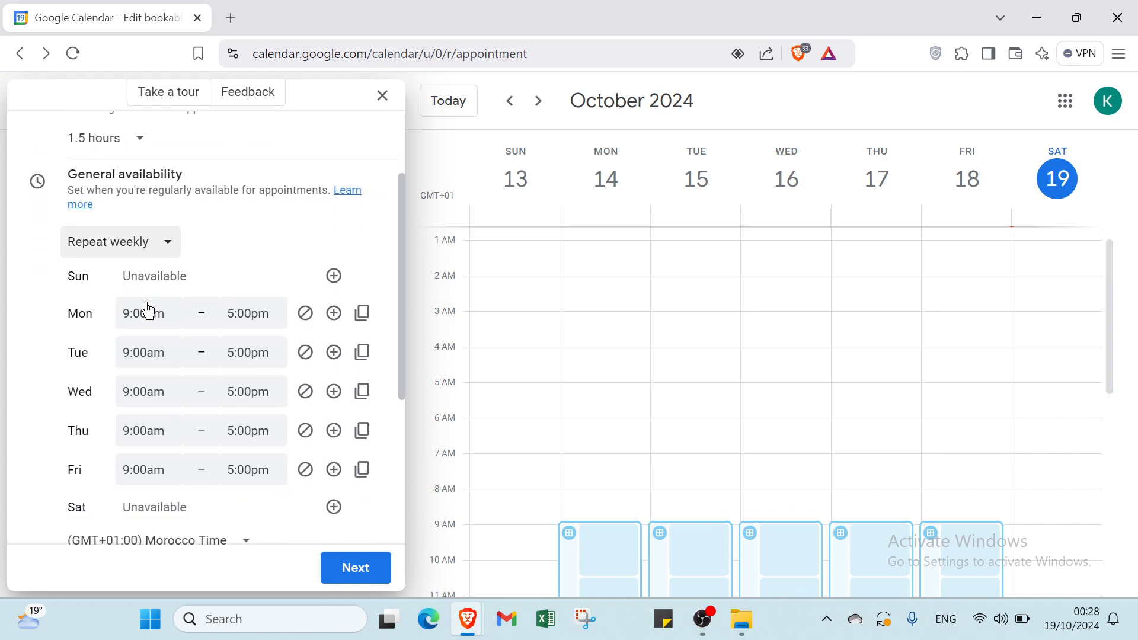
pyautogui.click(131, 252)
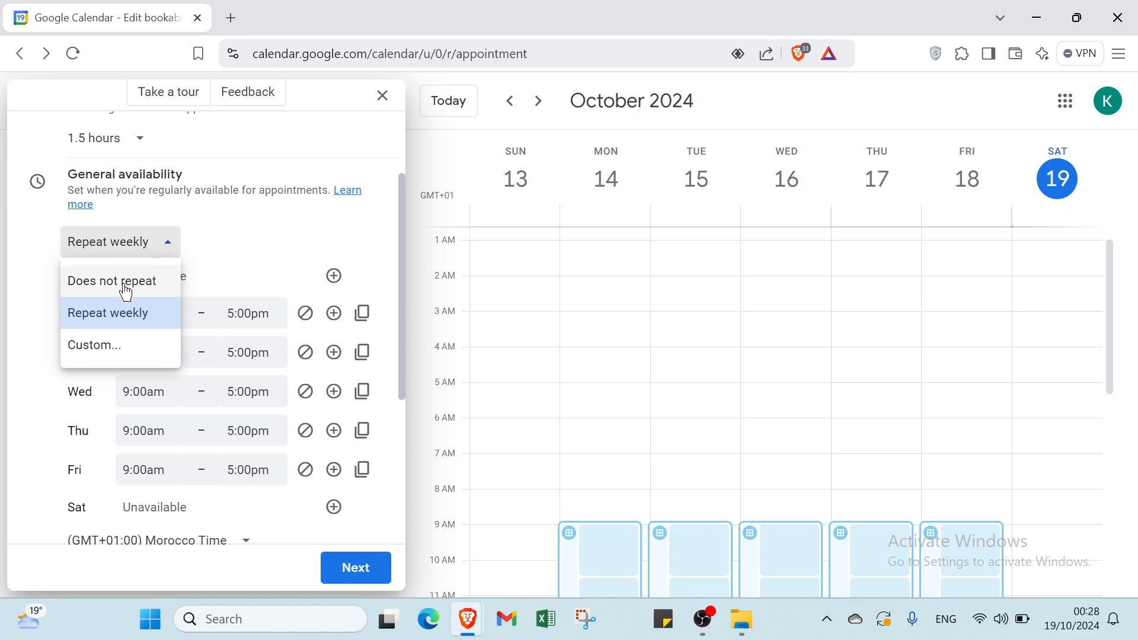
pyautogui.click(215, 269)
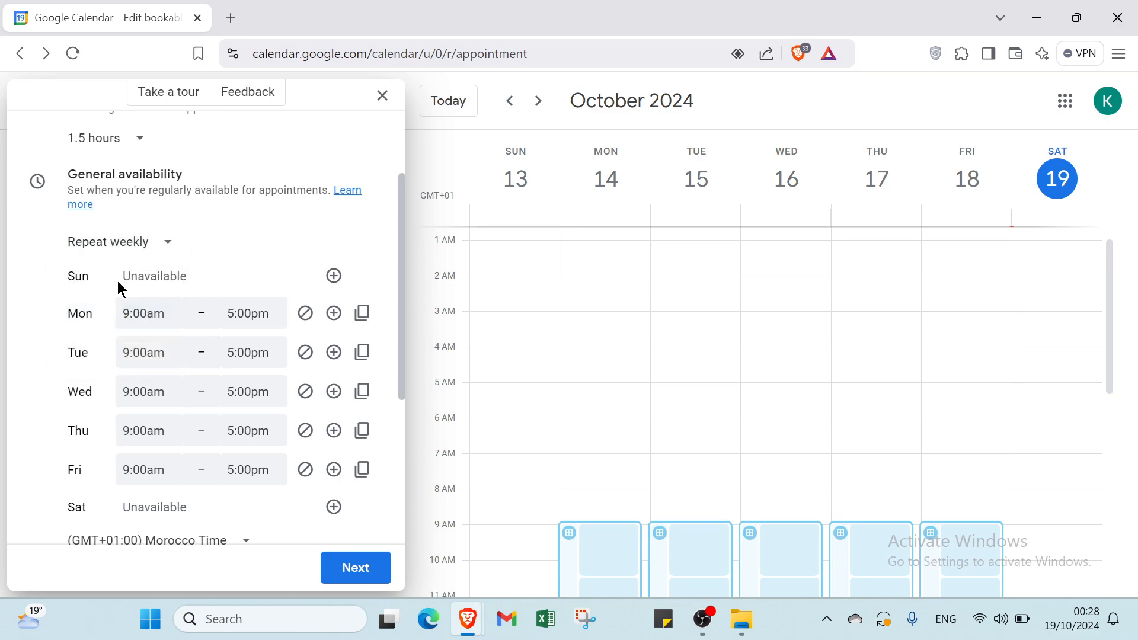
pyautogui.click(305, 313)
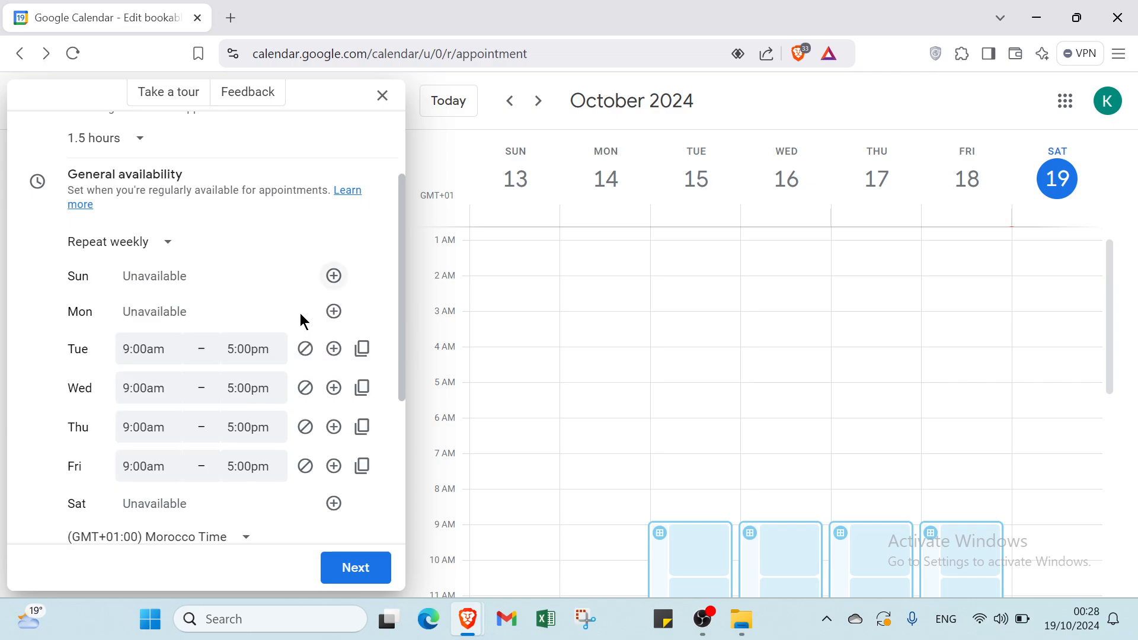
pyautogui.click(305, 349)
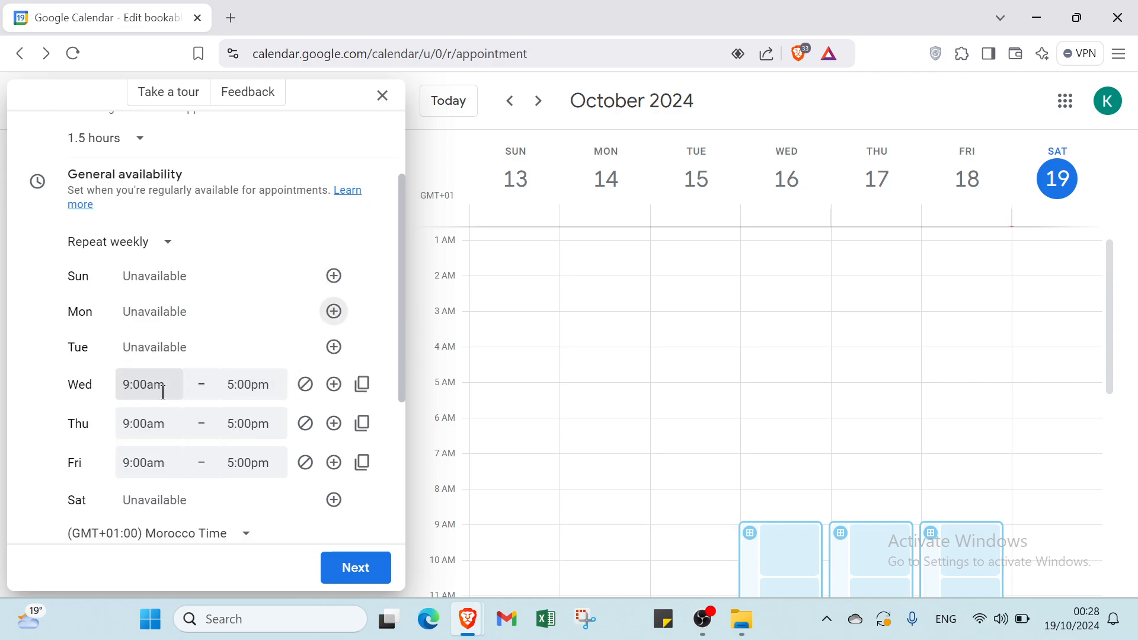
# - View the time zone choices for the appointment schedule without changing the selected zone
pyautogui.scroll(-2, 106, 439)
pyautogui.scroll(-2, 107, 438)
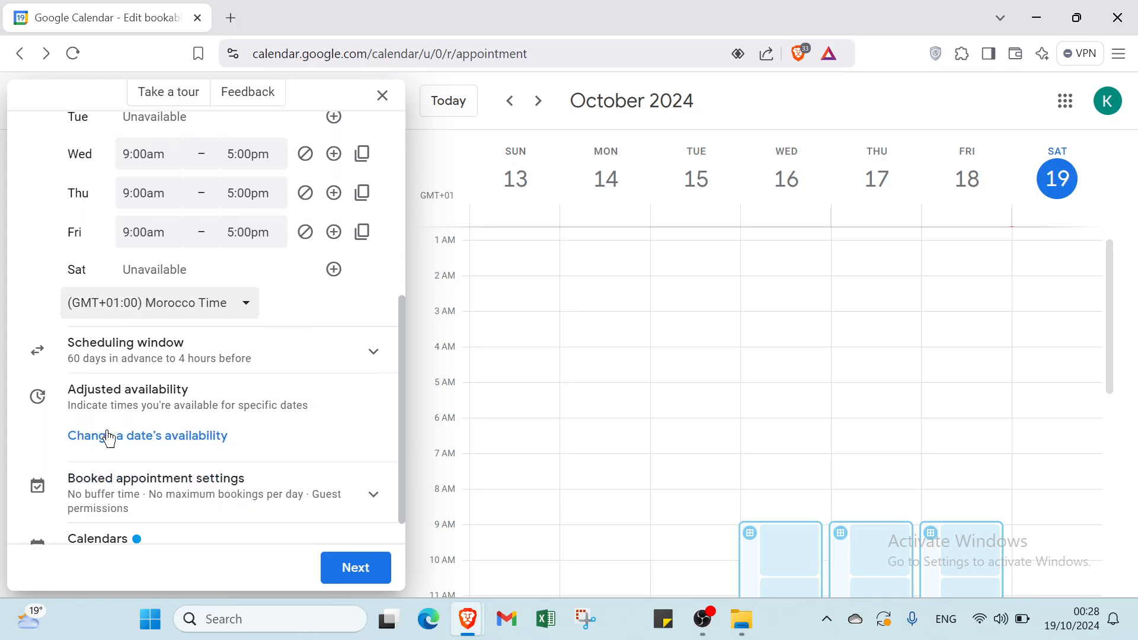
pyautogui.click(142, 296)
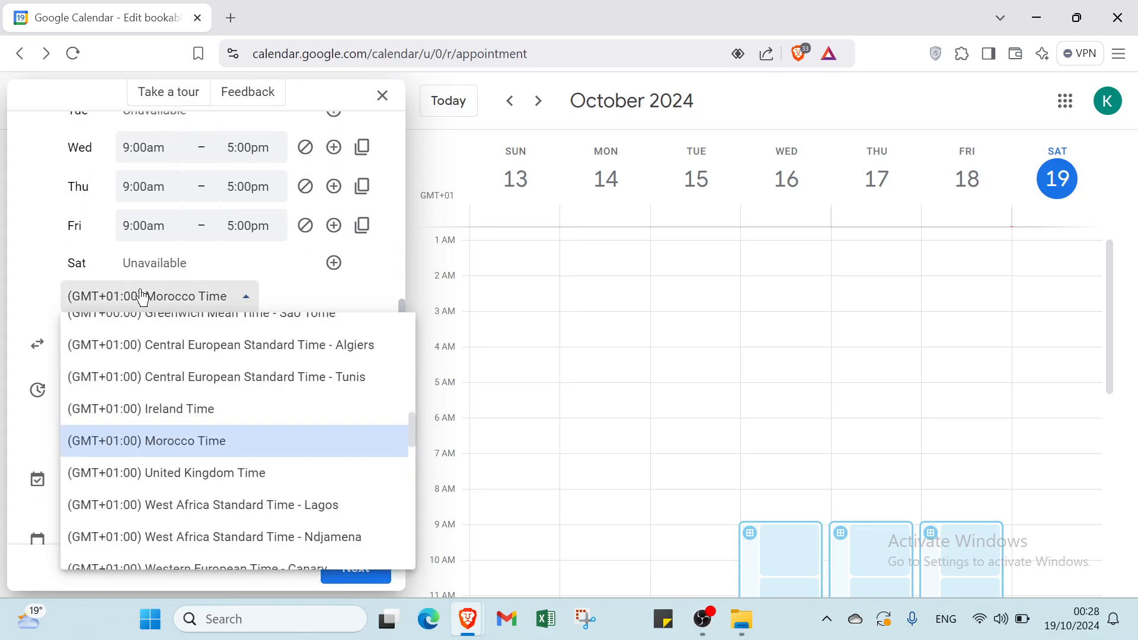
pyautogui.click(141, 296)
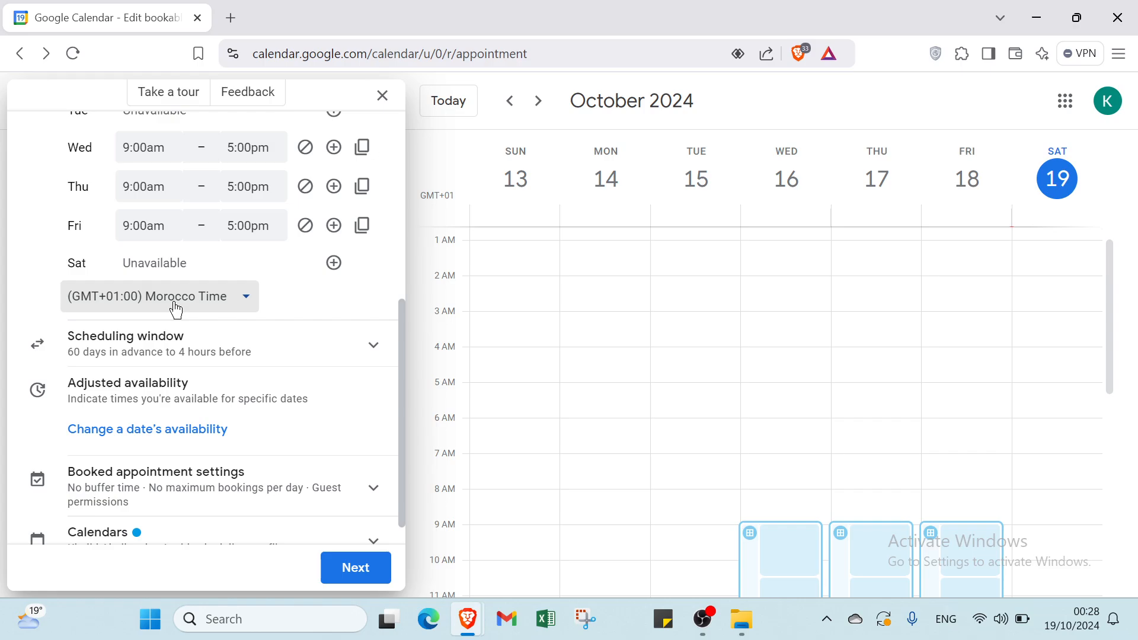
# - Set the scheduling window's maximum time in advance that an appointment can be booked to 51 days
pyautogui.click(117, 340)
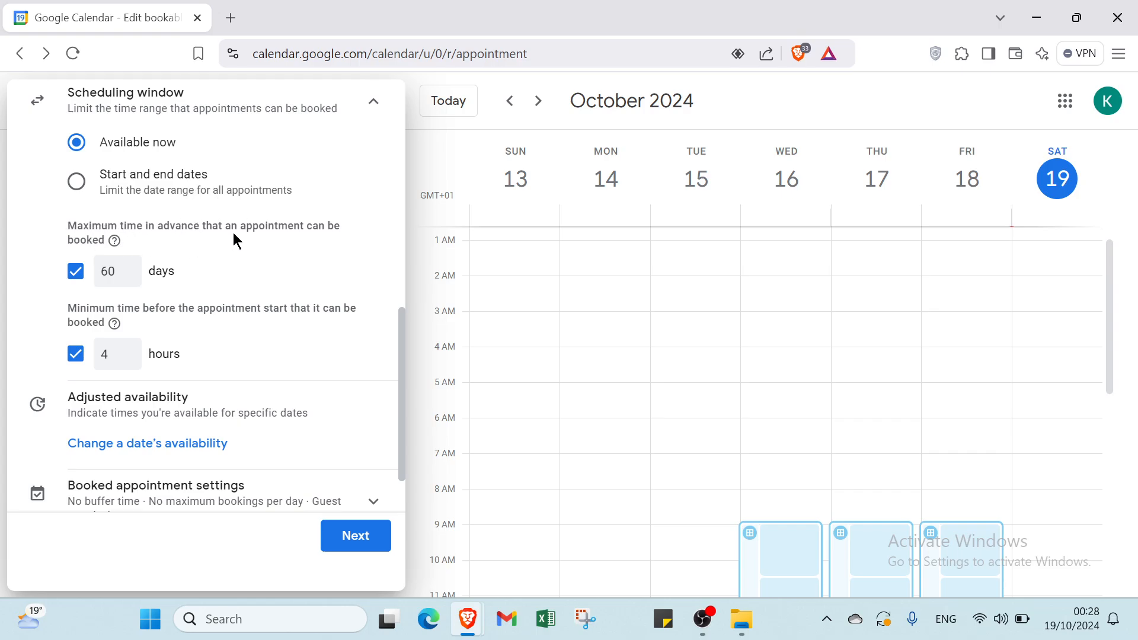
pyautogui.click(128, 268)
pyautogui.click(128, 267)
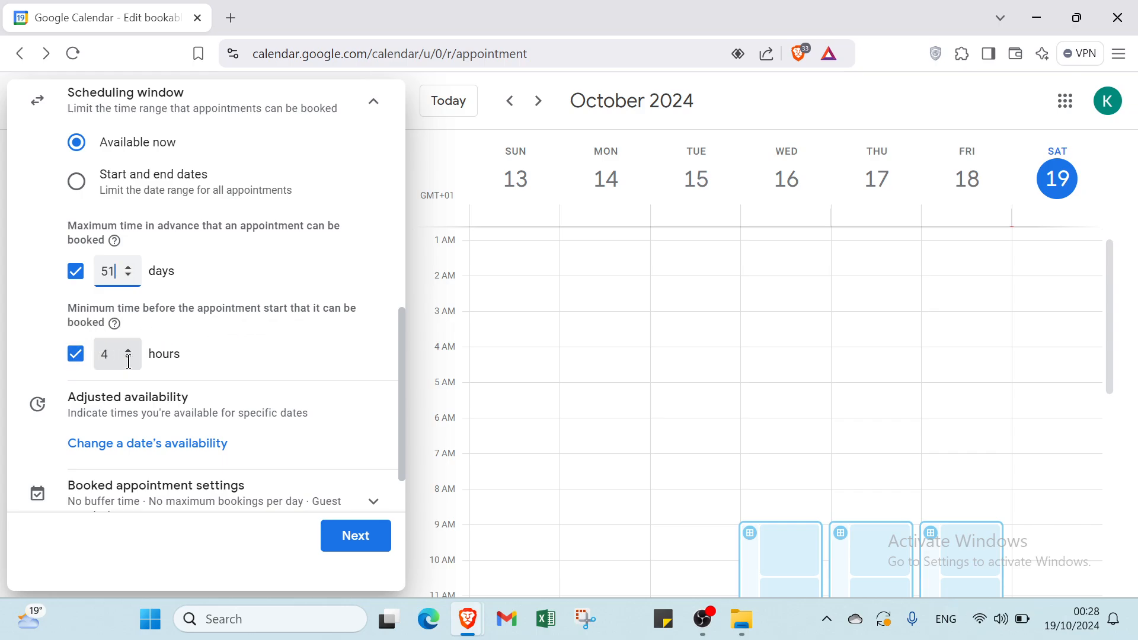
# - In the booked appointment settings, enable a 30-minute buffer time and a maximum of 4 bookings per day
pyautogui.scroll(-1, 129, 357)
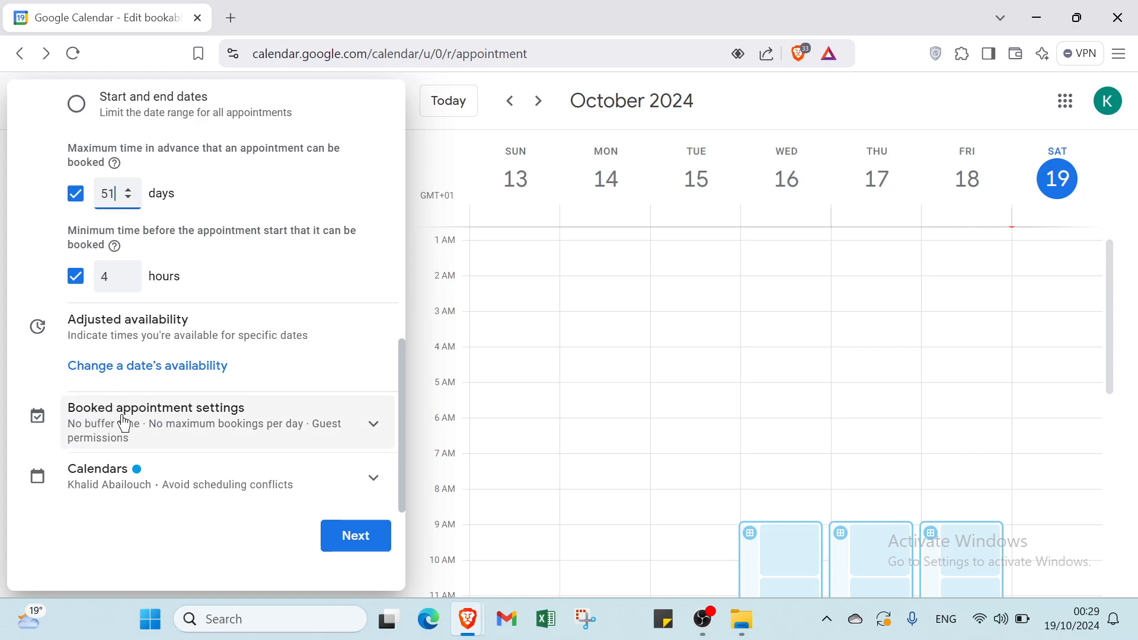
pyautogui.click(203, 408)
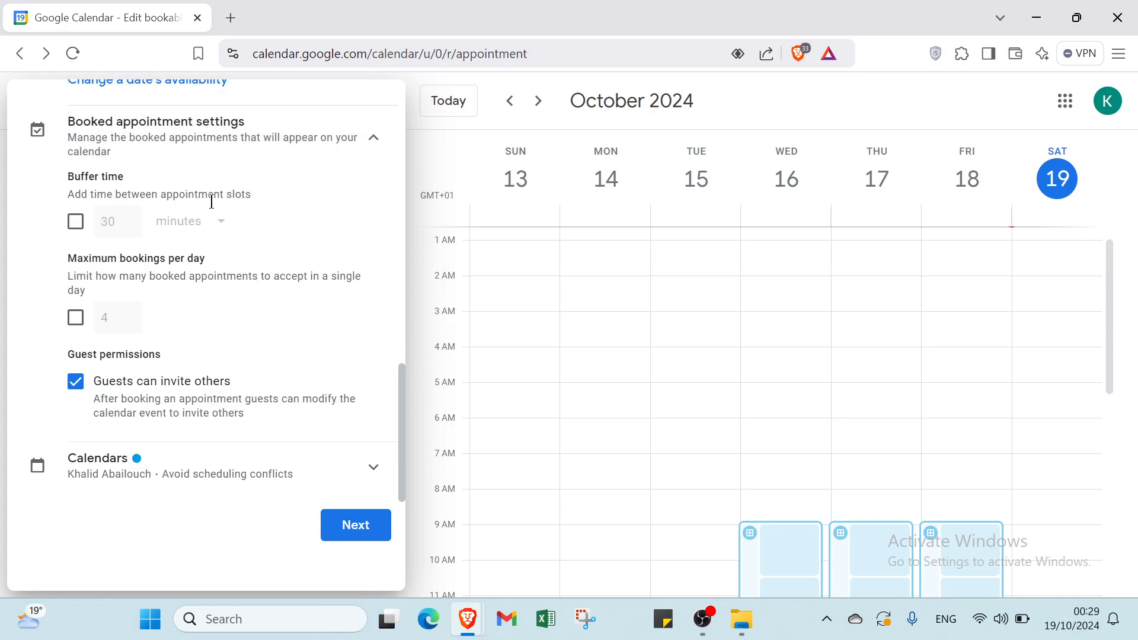
pyautogui.click(92, 226)
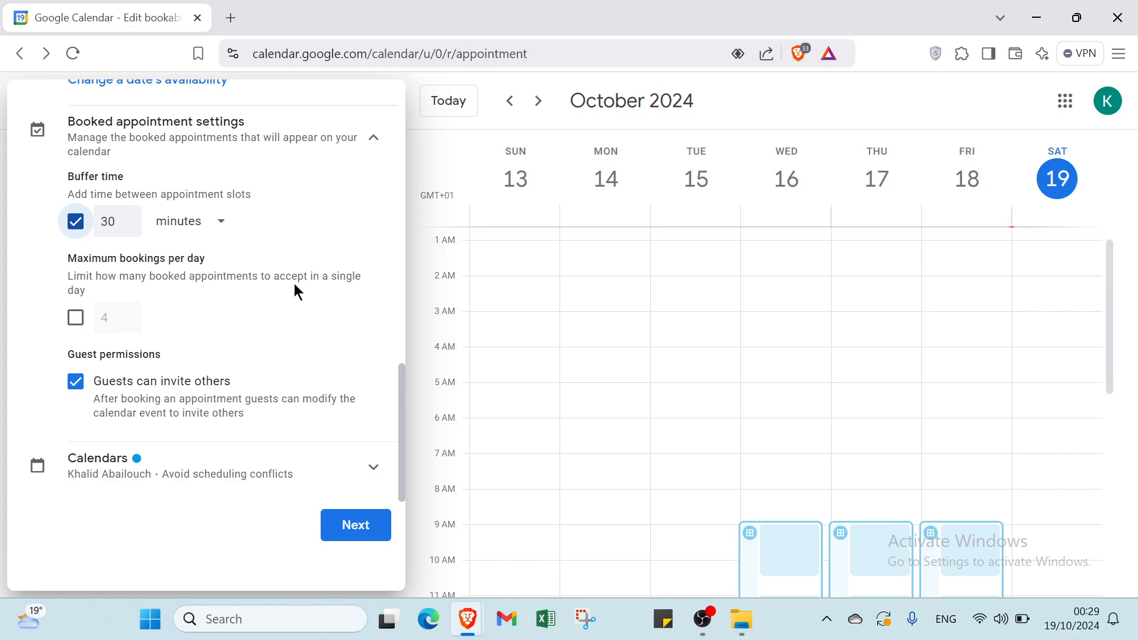
pyautogui.click(83, 319)
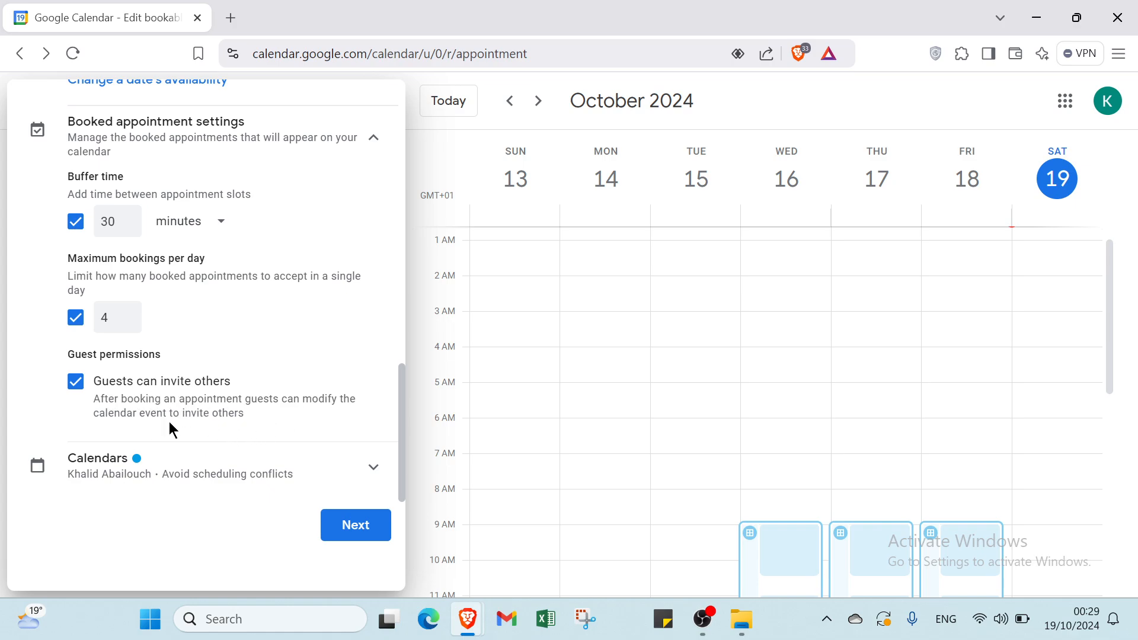
# - Expand the appointment schedule's Calendars settings and view the calendar colour choices without changing the selected colour
pyautogui.click(135, 478)
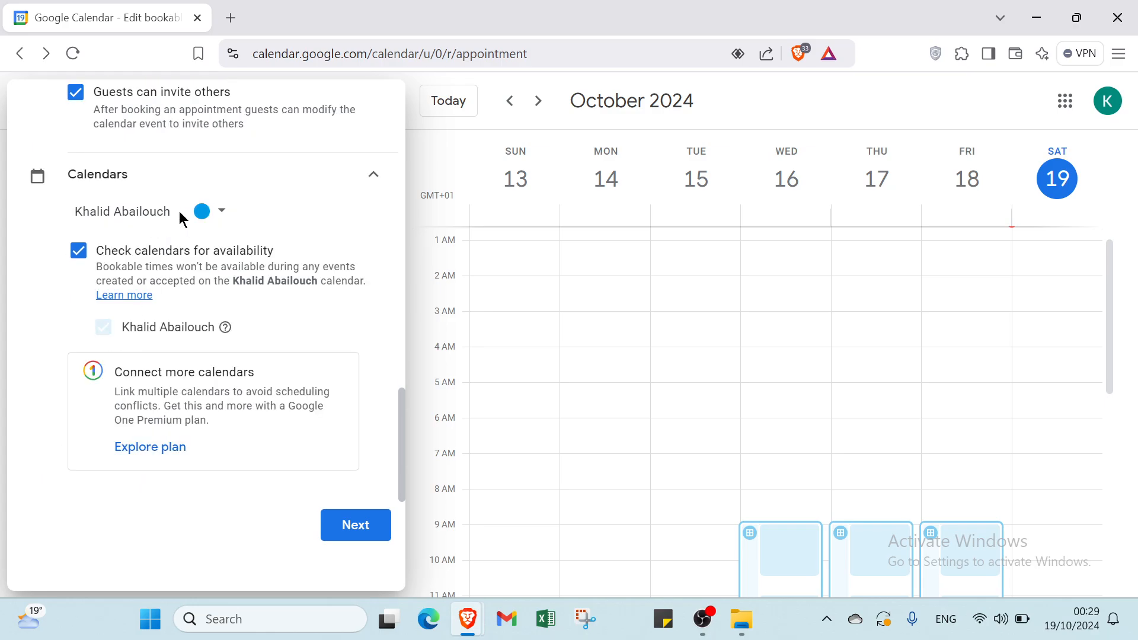
pyautogui.click(202, 212)
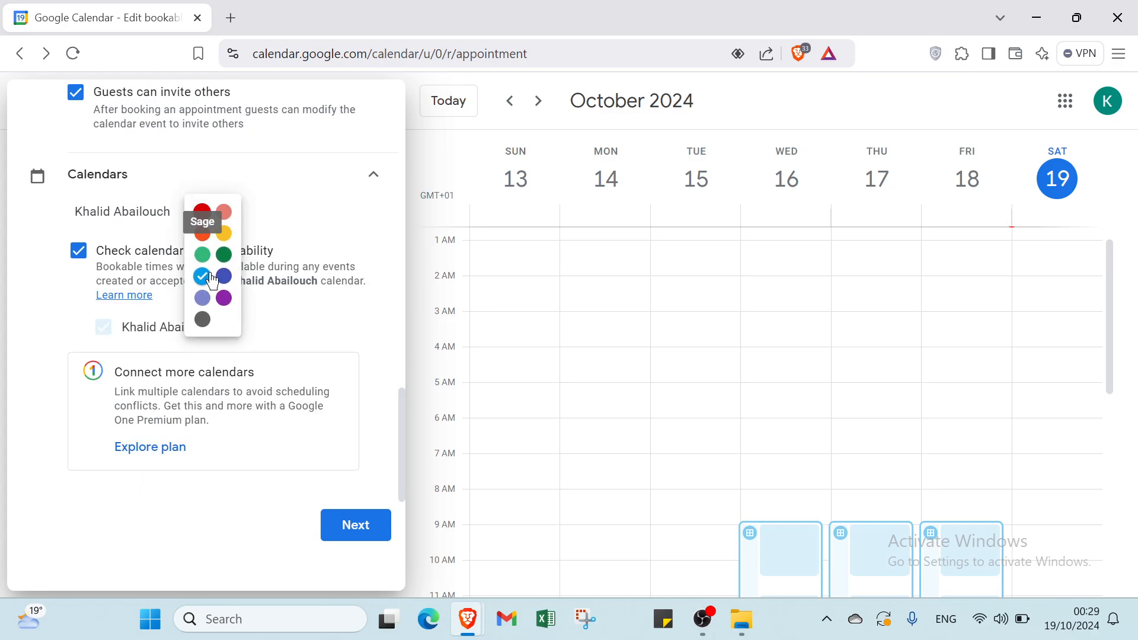
pyautogui.click(294, 228)
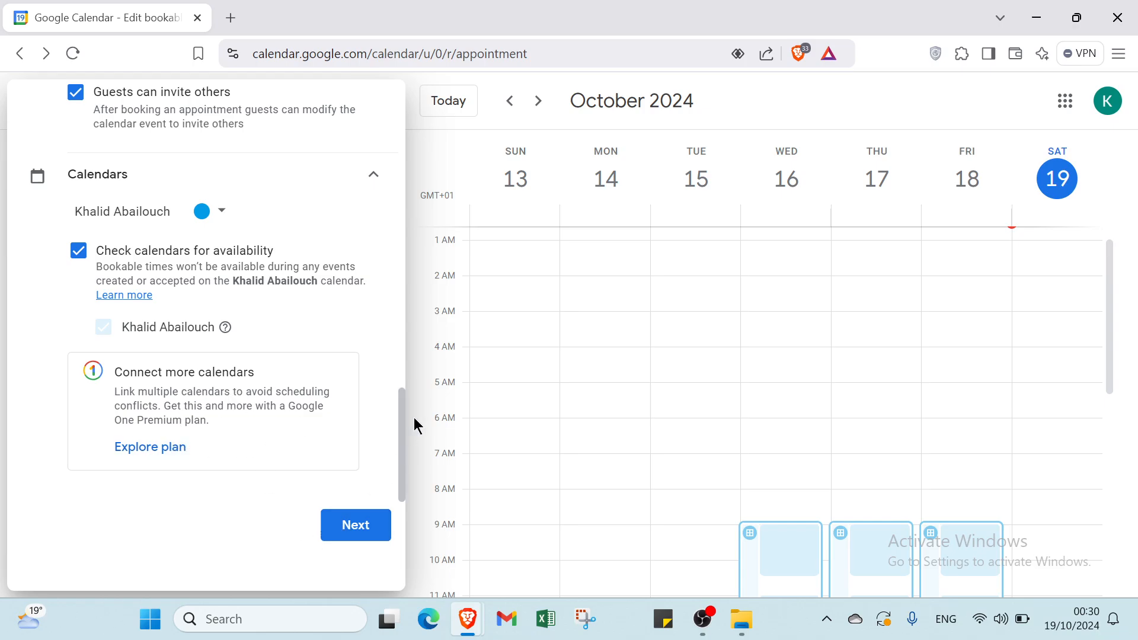
# - Leave the appointment schedule editor and discard its unsaved changes to return to the week view
pyautogui.scroll(6, 285, 221)
pyautogui.click(23, 54)
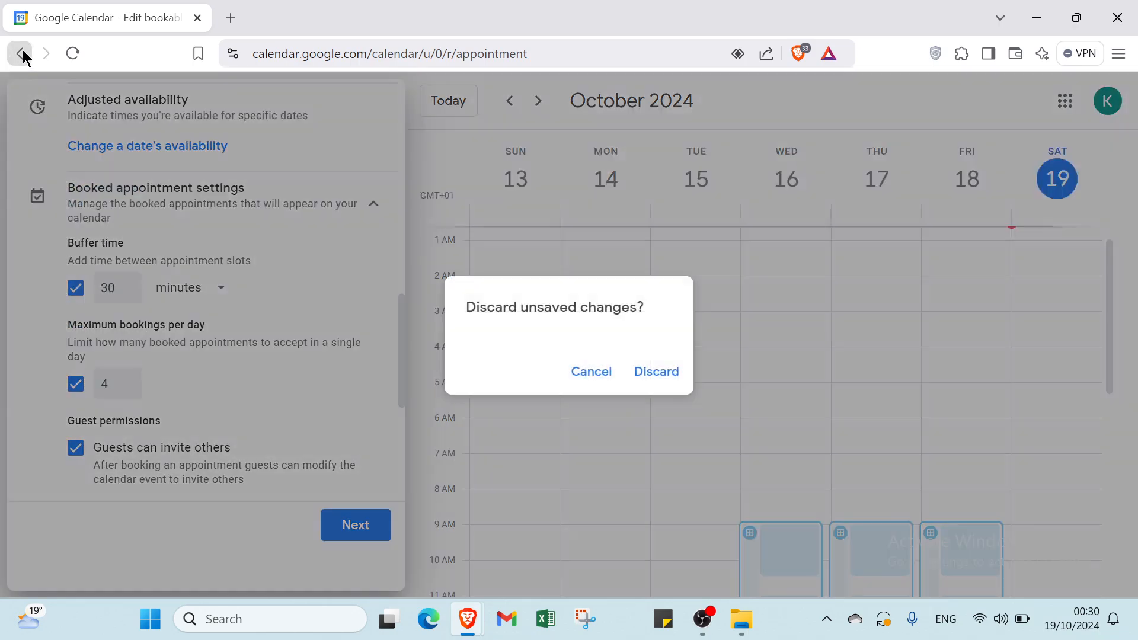
pyautogui.click(648, 373)
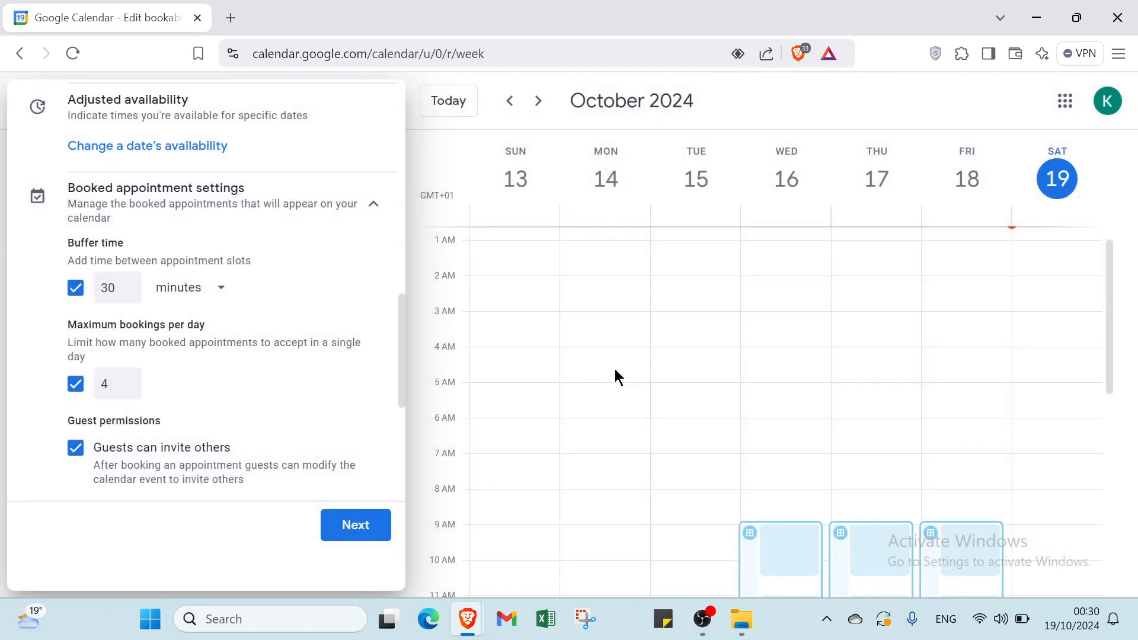
pyautogui.scroll(-1, 197, 355)
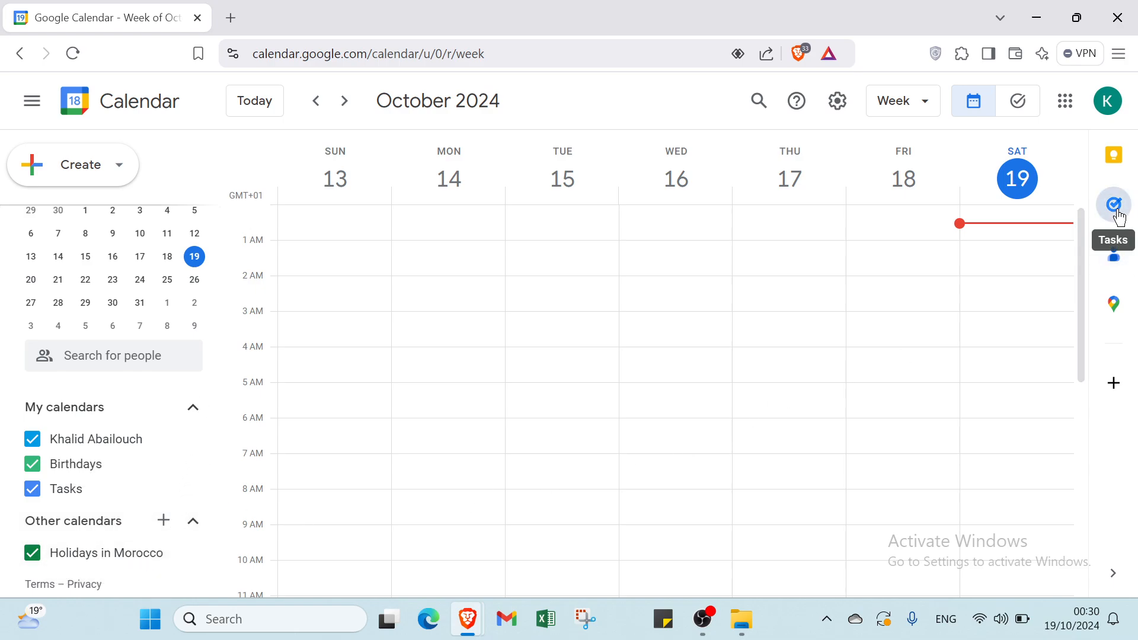
# - View the Keep notes and Tasks side panels, open a blank Keep note, and close the side panel without writing anything
pyautogui.click(1124, 168)
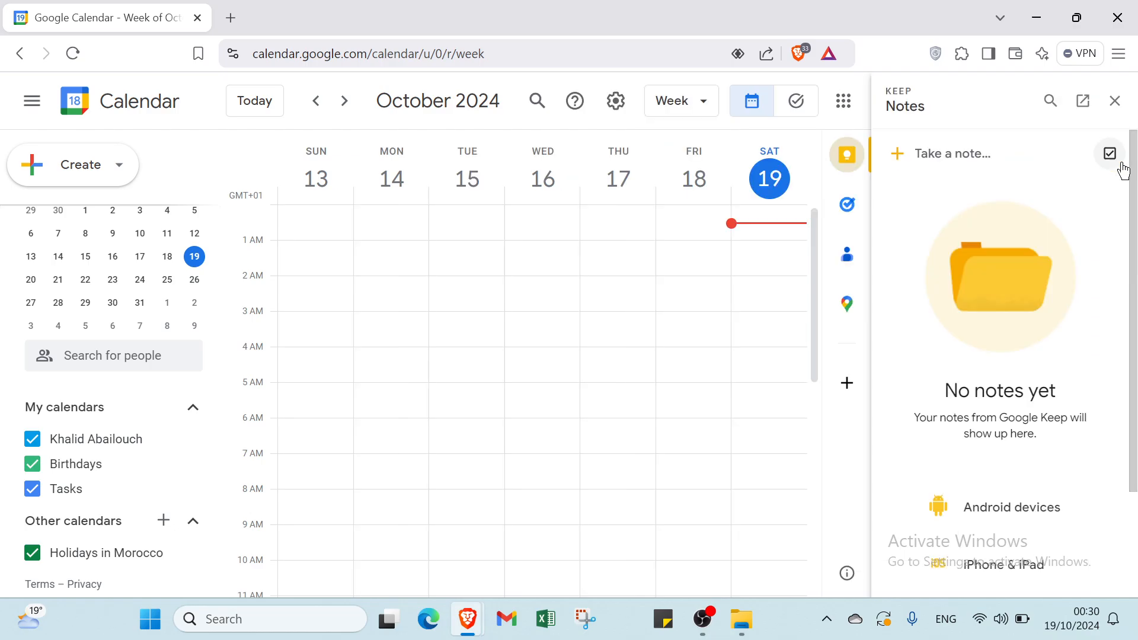
pyautogui.click(849, 206)
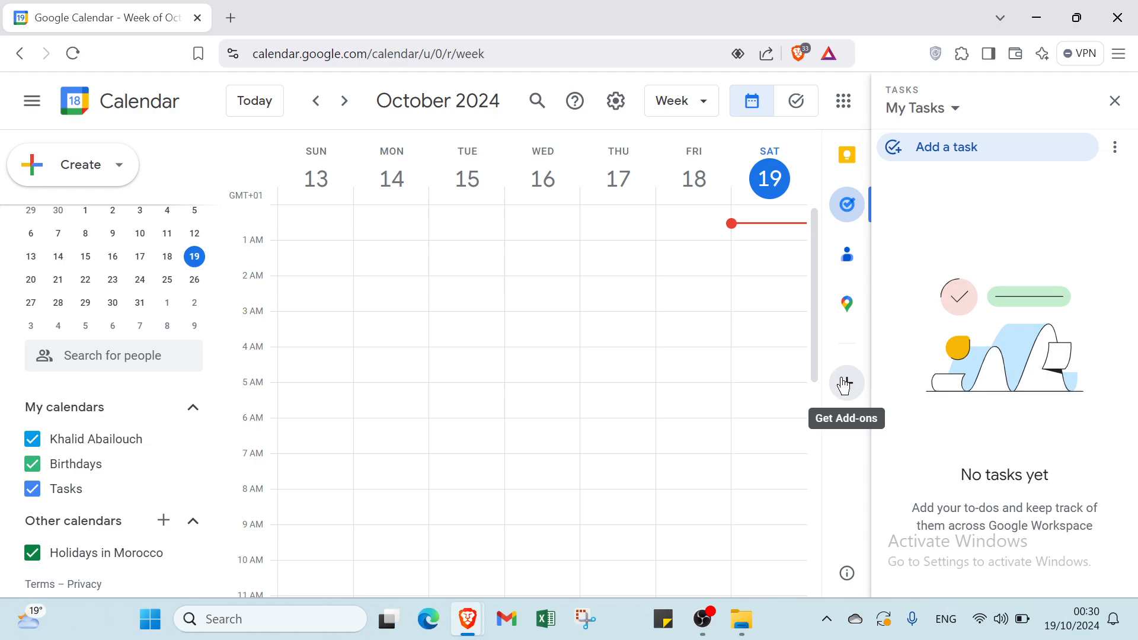
pyautogui.click(848, 156)
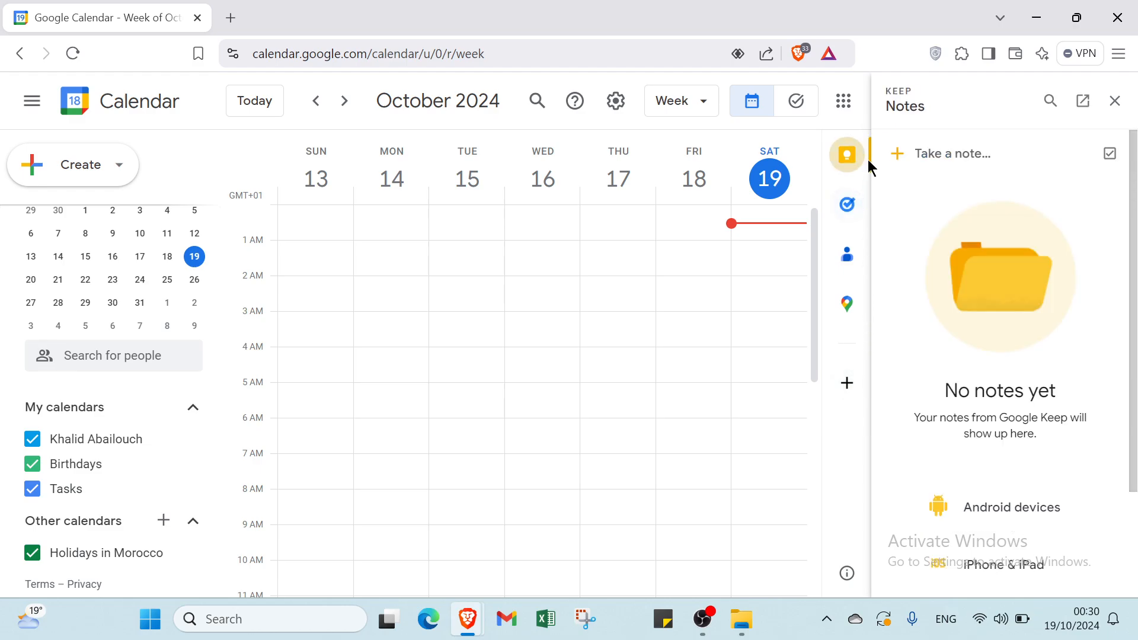
pyautogui.click(939, 168)
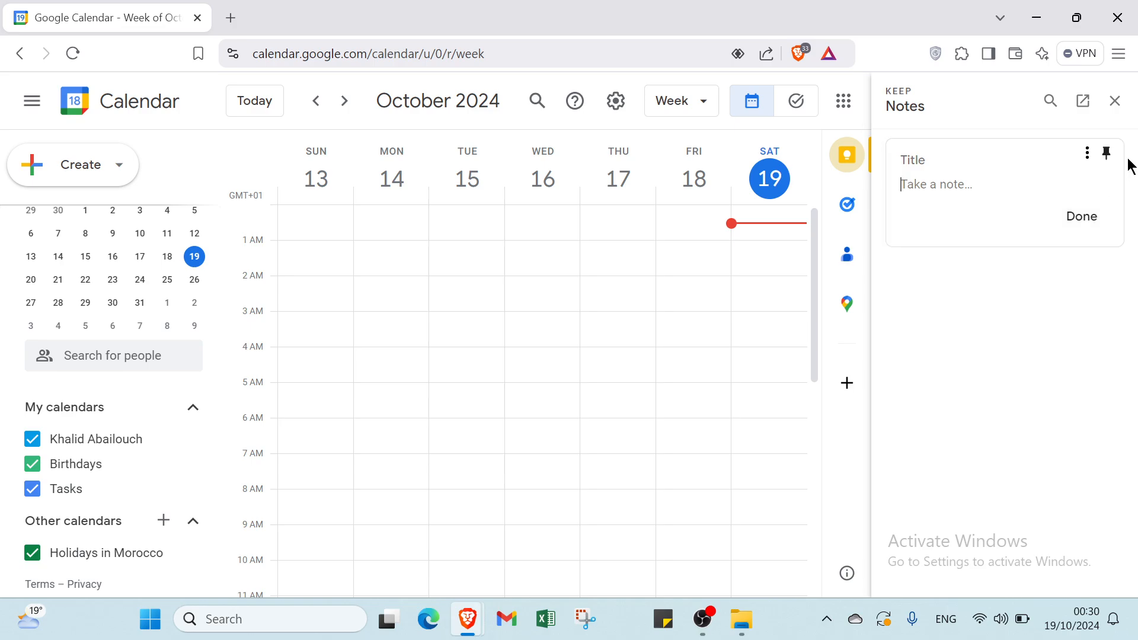
pyautogui.click(1113, 101)
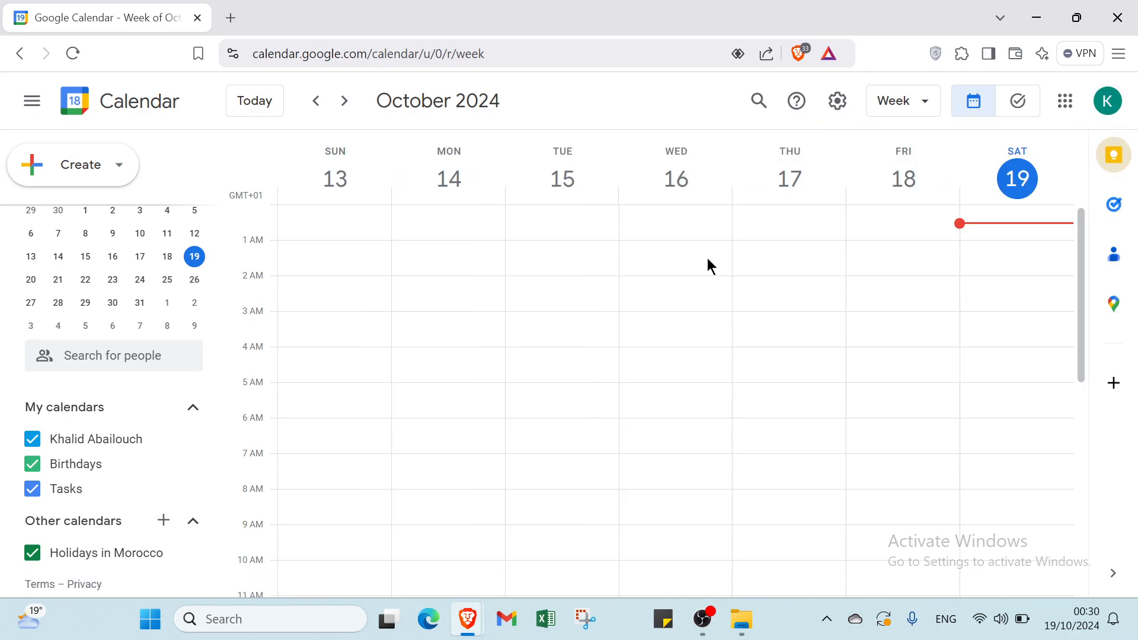